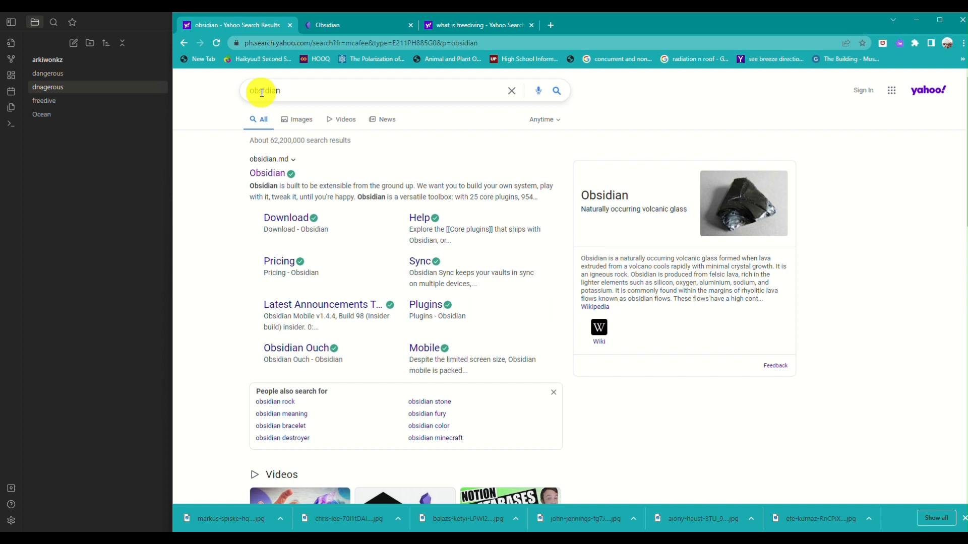
key("XF86MonBrightnessDown")
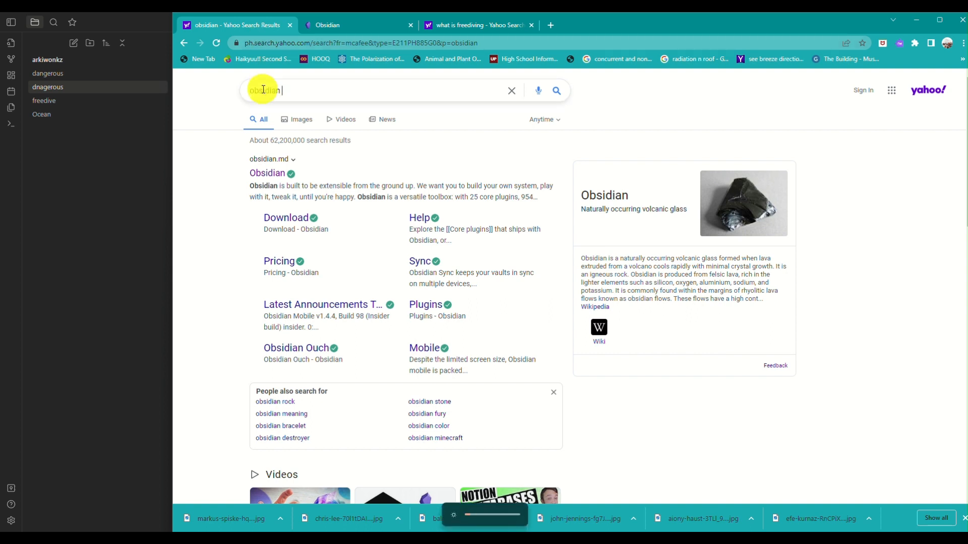
scroll(303, 95, "up", 5)
scroll(304, 95, "down", 5)
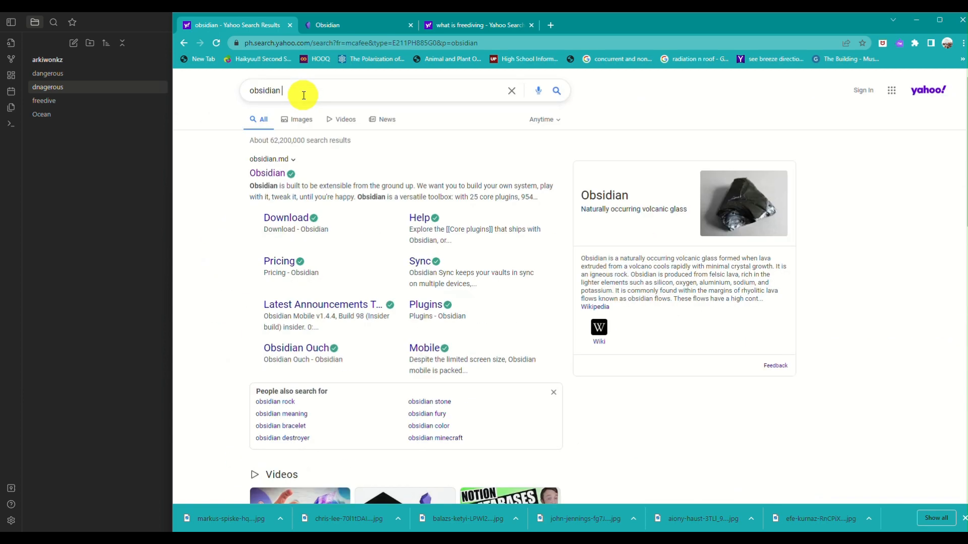
Open the Obsidian Canvas page from the Obsidian website and examine its download options for Windows and other platforms.
left_click(338, 23)
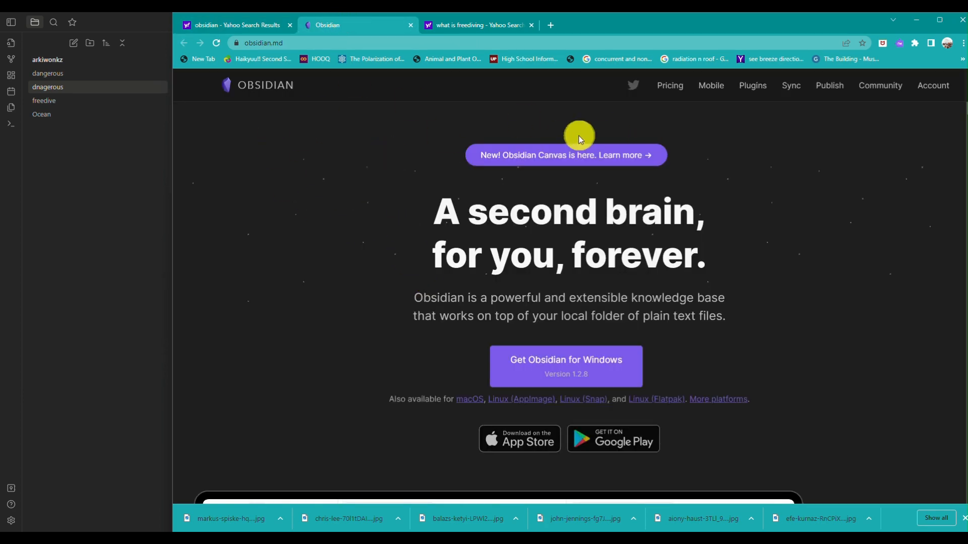
left_click(600, 159)
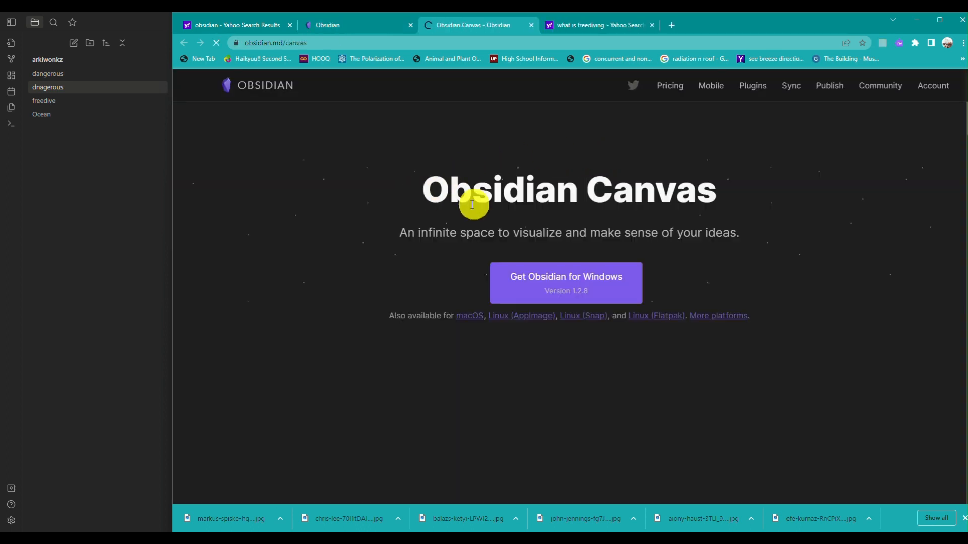
scroll(499, 233, "down", 5)
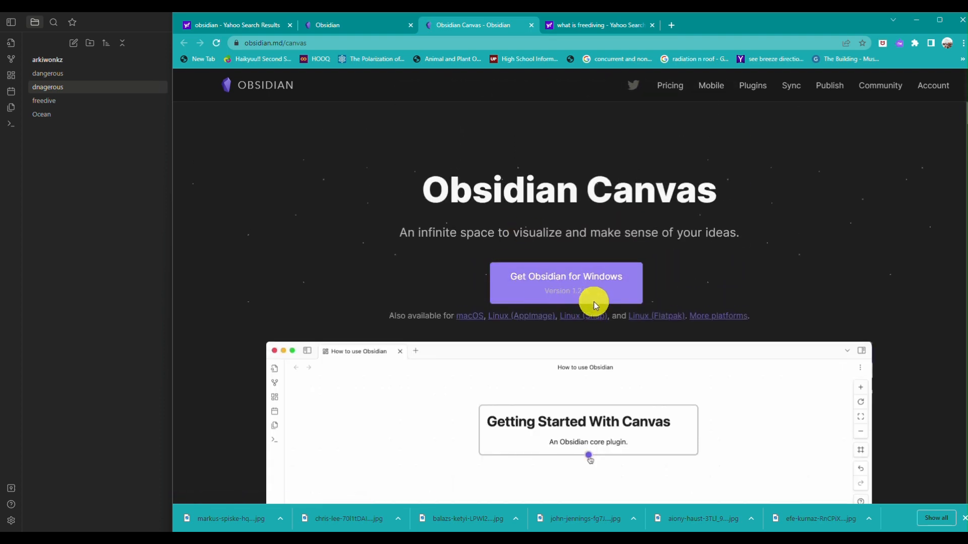
scroll(557, 298, "up", 5)
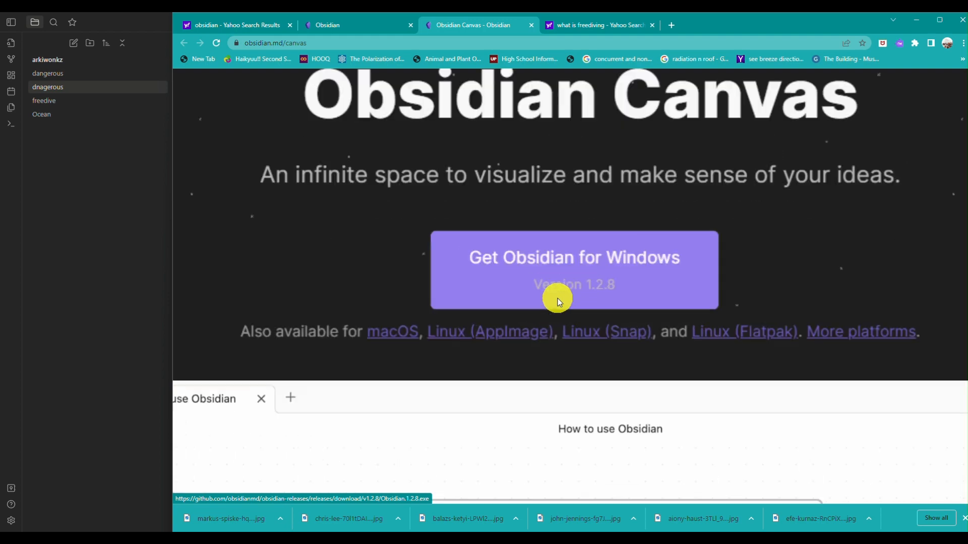
scroll(558, 299, "down", 5)
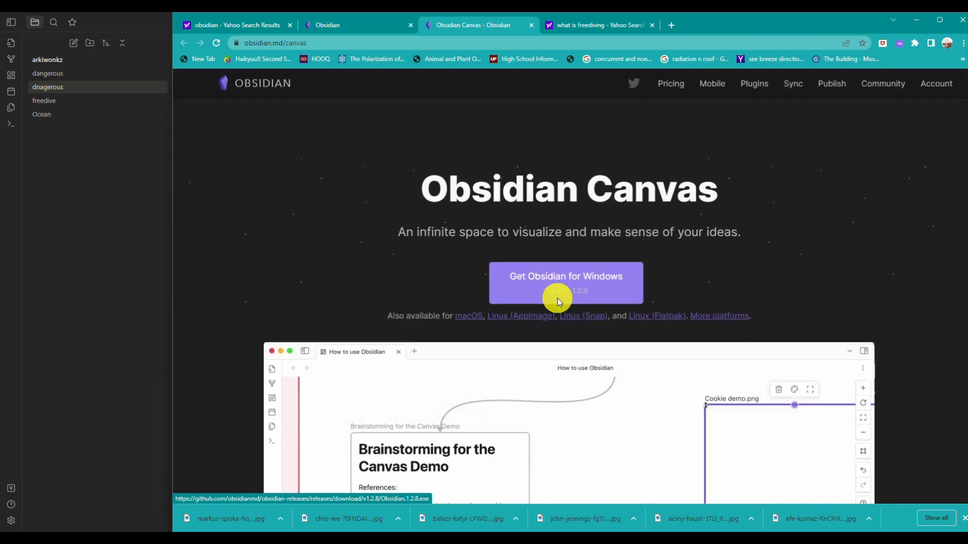
scroll(557, 298, "up", 5)
scroll(557, 298, "down", 5)
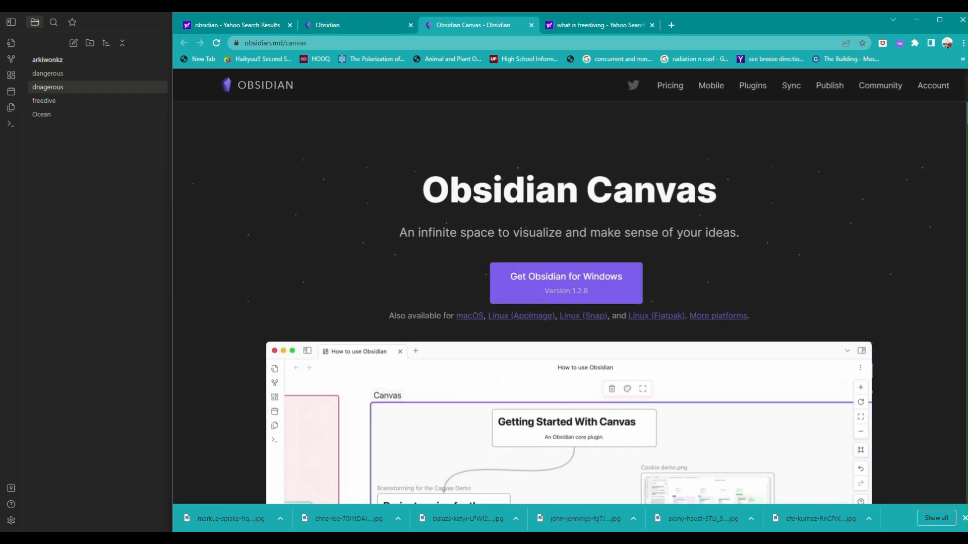
Search Windows for the Obsidian app with "ob" and switch to the already running Obsidian window.
left_click(287, 539)
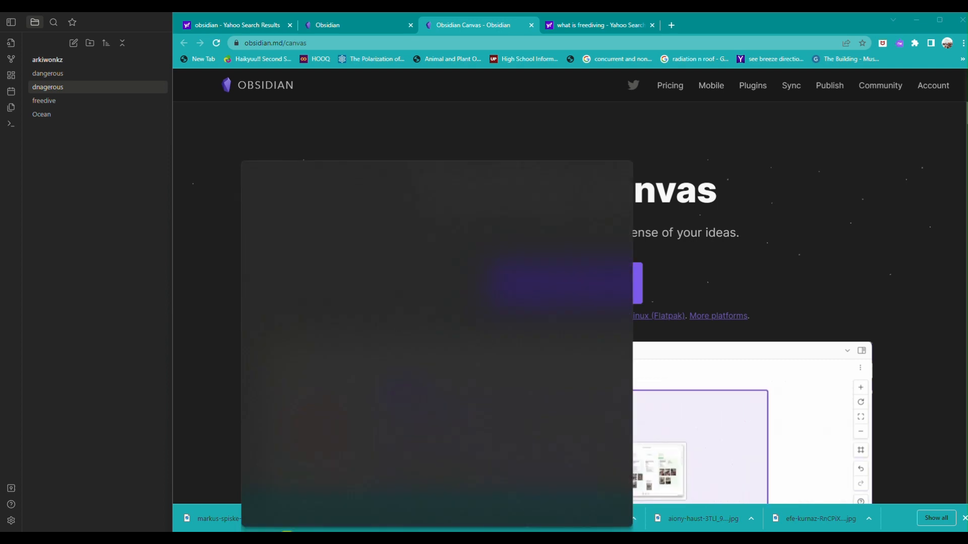
type("ob")
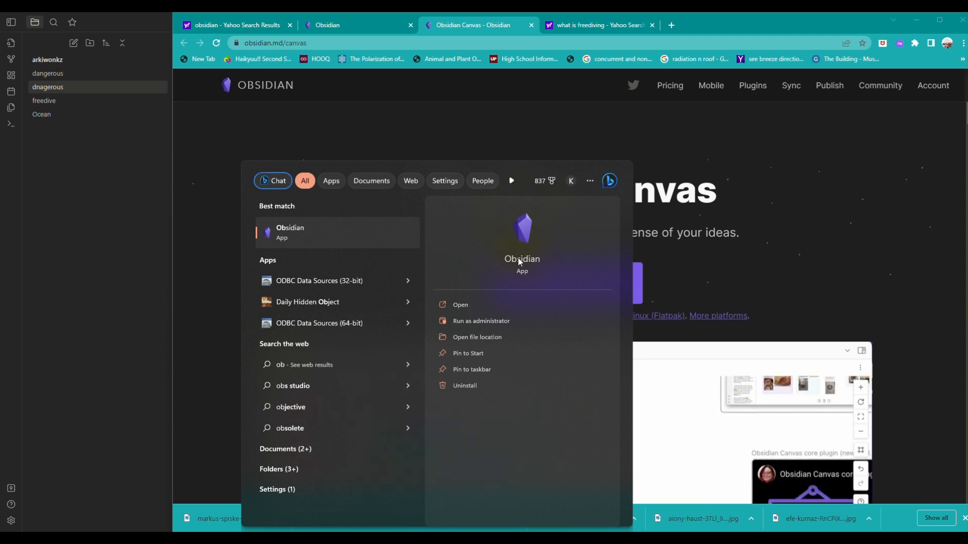
left_click(136, 259)
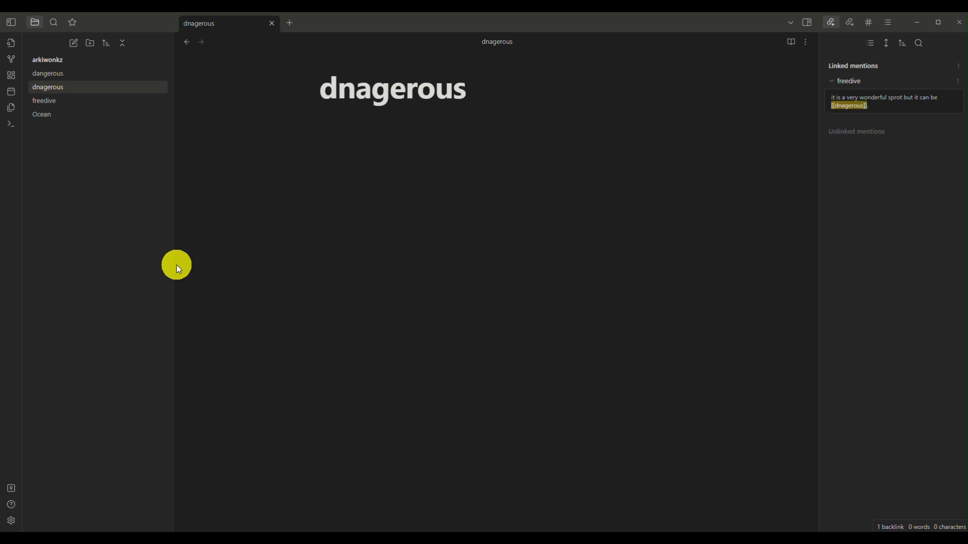
Create a new local vault named "the ocean" located in the OneDrive Desktop folder.
left_click(12, 490)
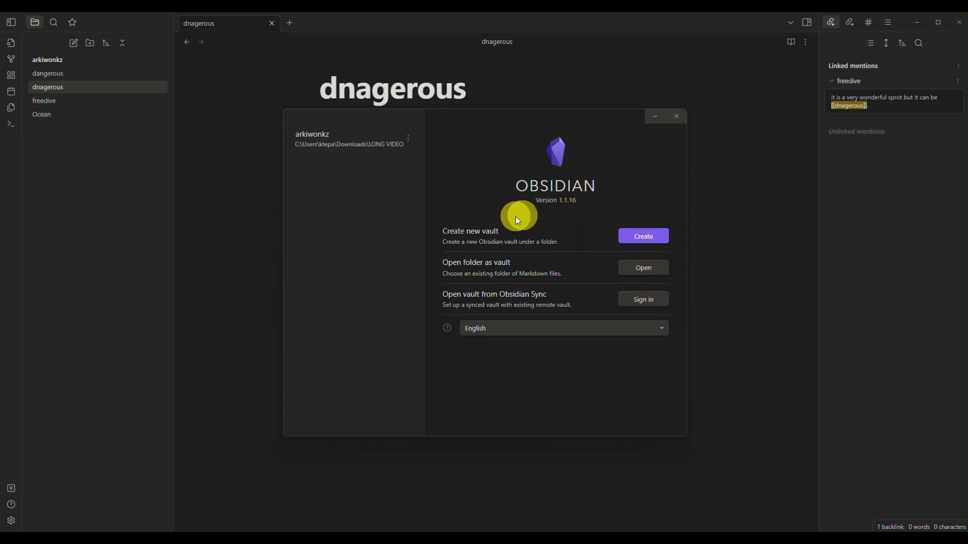
left_click(661, 233)
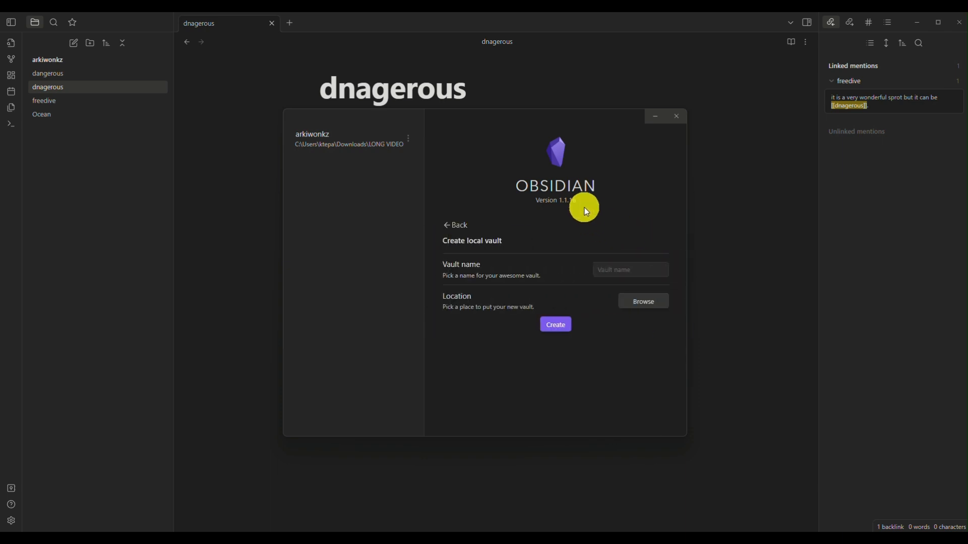
left_click(632, 266)
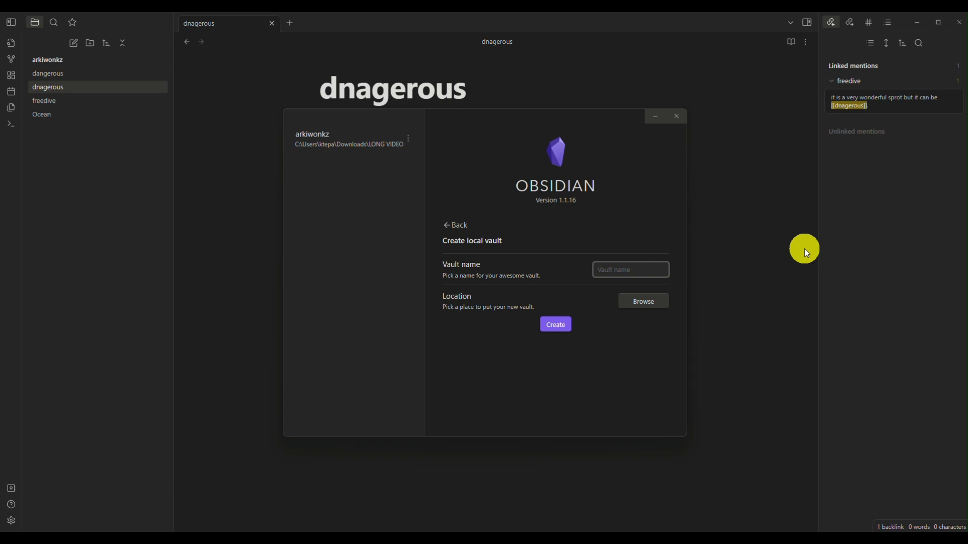
type("the ocean")
left_click(635, 304)
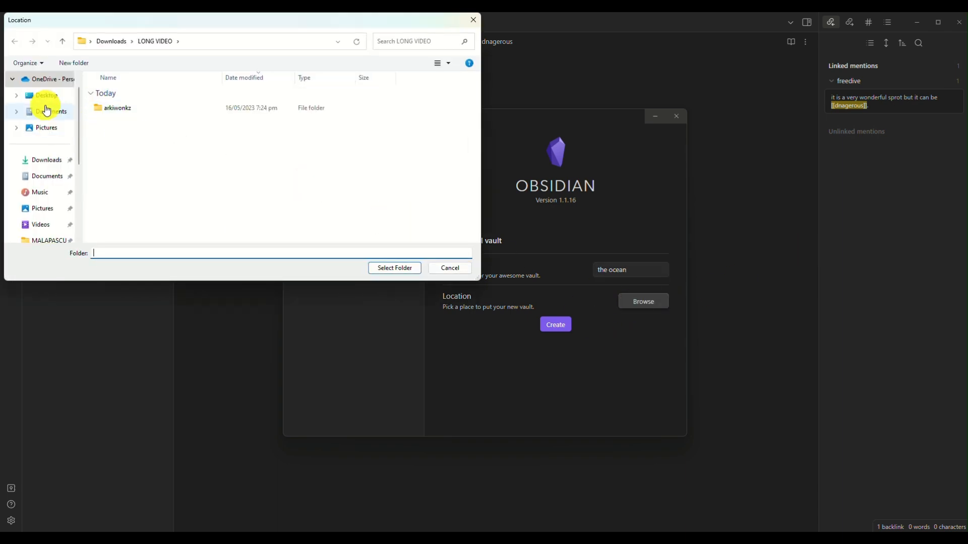
left_click(47, 100)
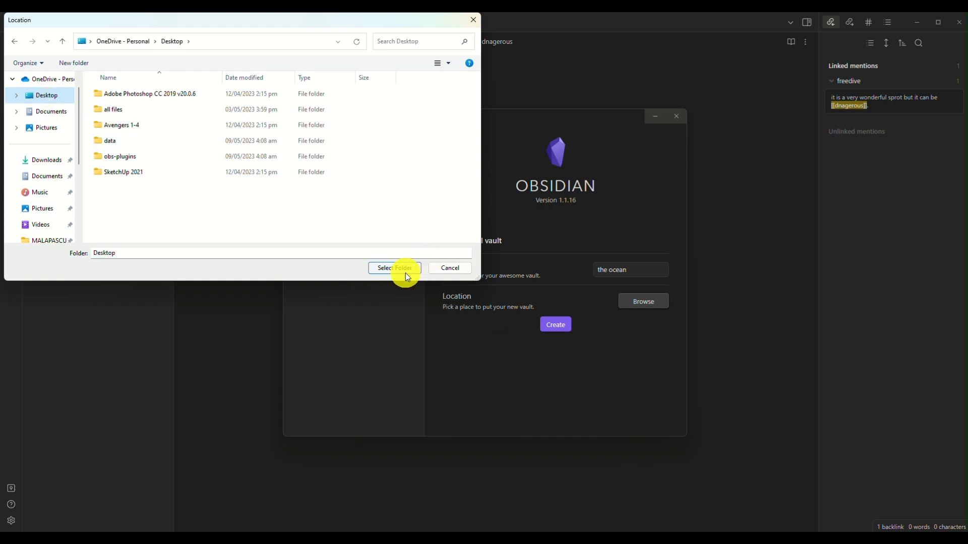
left_click(403, 272)
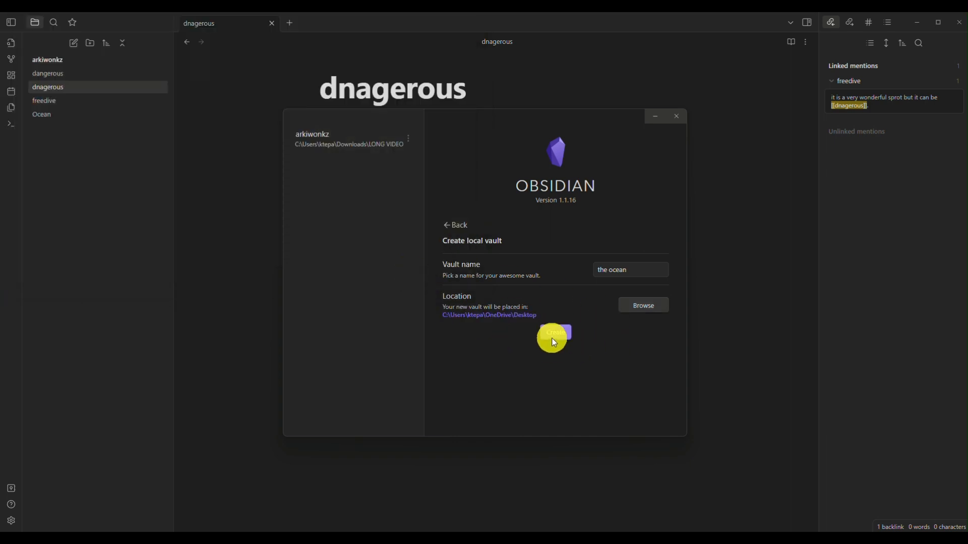
left_click(553, 339)
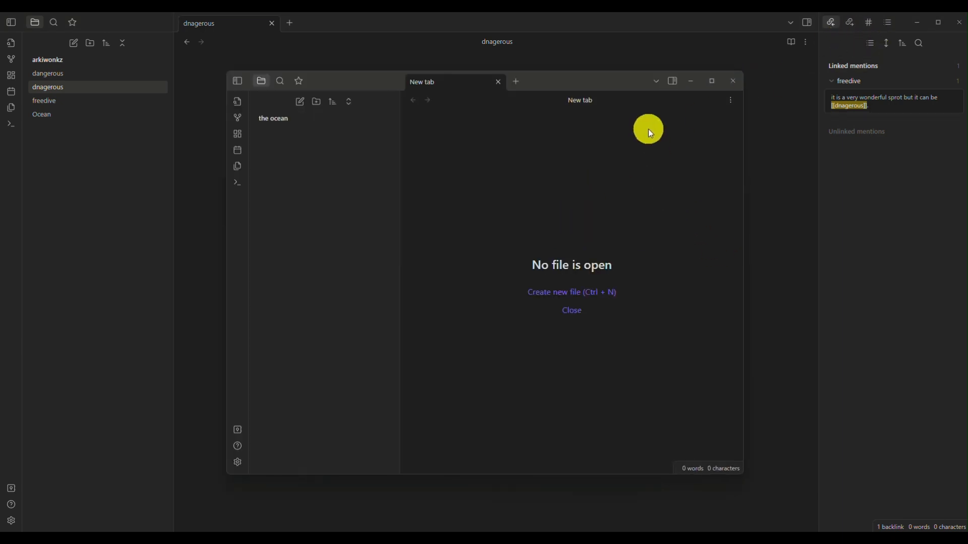
Put away the arkiwonkz vault window and maximize the window of the "the ocean" vault.
left_click(959, 22)
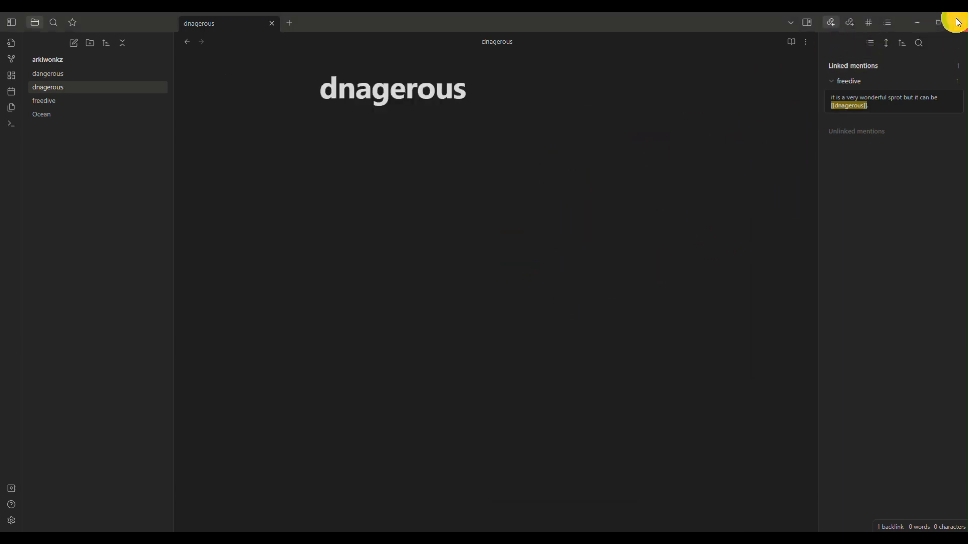
left_click(916, 22)
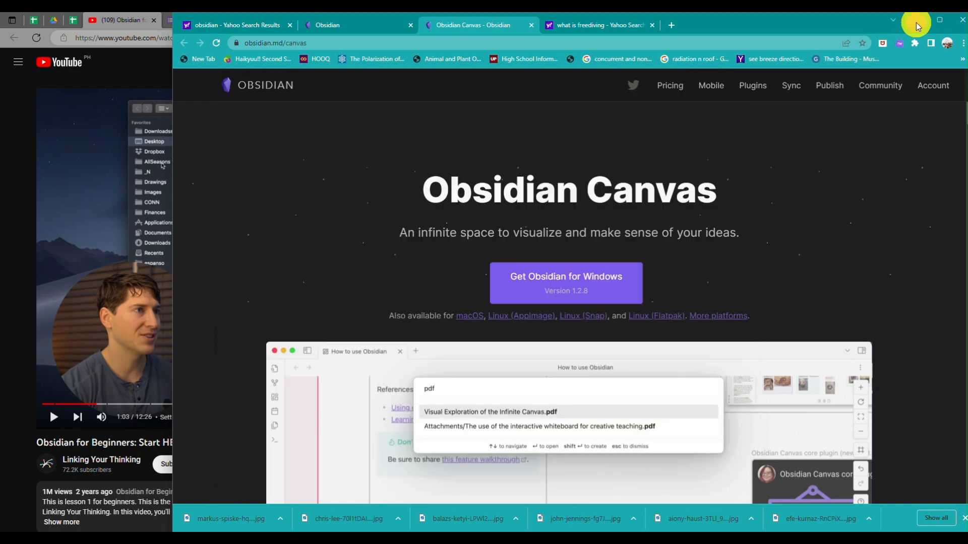
left_click(712, 81)
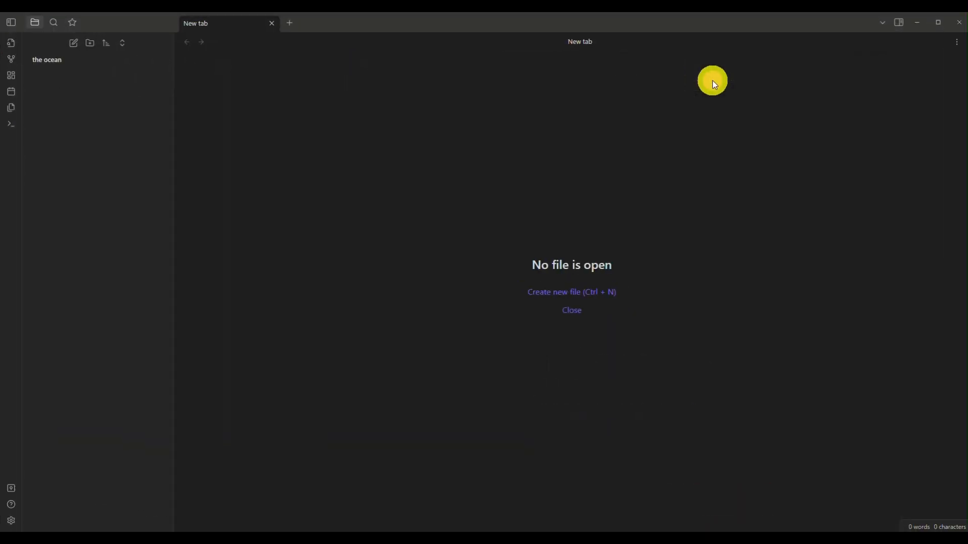
Show the refreshed desktop, open the "the ocean" folder, examine the files in its .obsidian subfolder and return to the vault folder.
key("super+d")
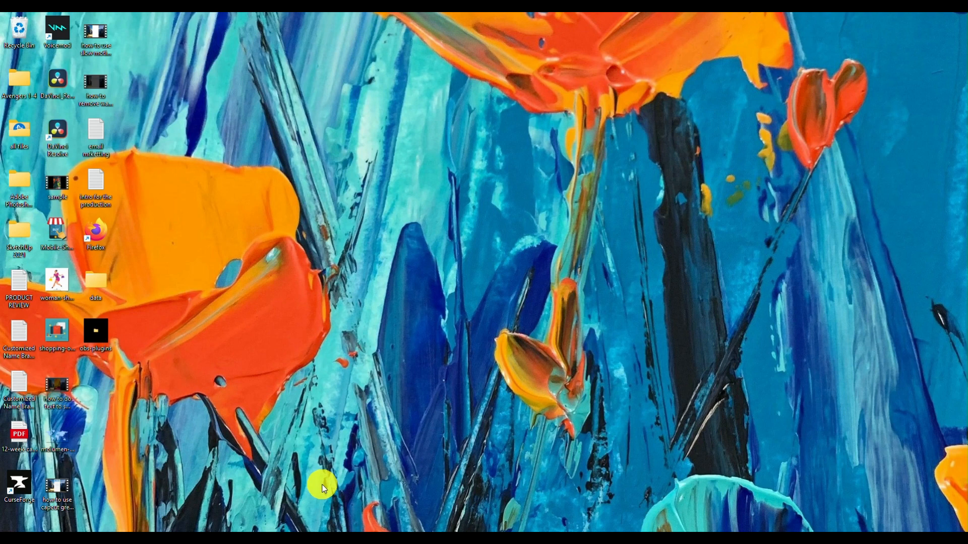
key("F5")
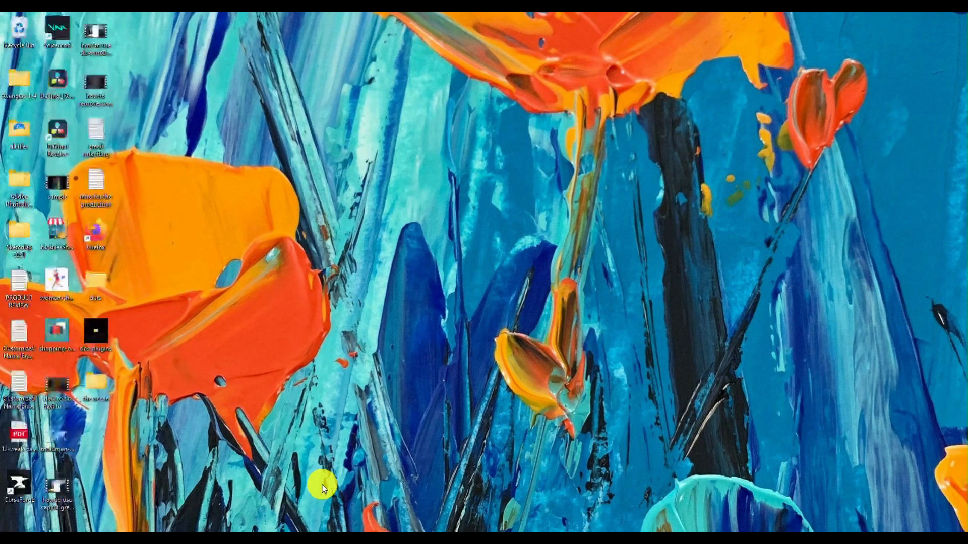
double_click(104, 380)
left_click(642, 124)
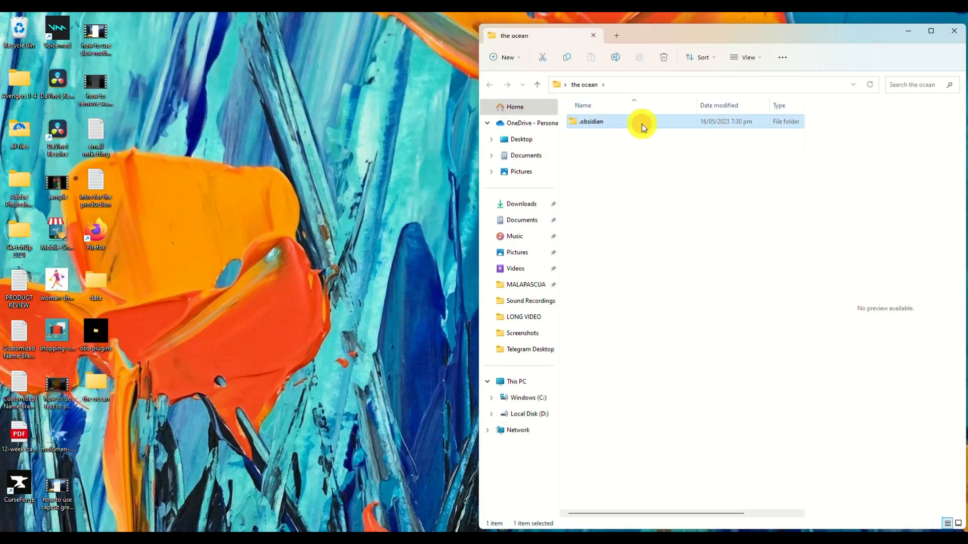
double_click(642, 124)
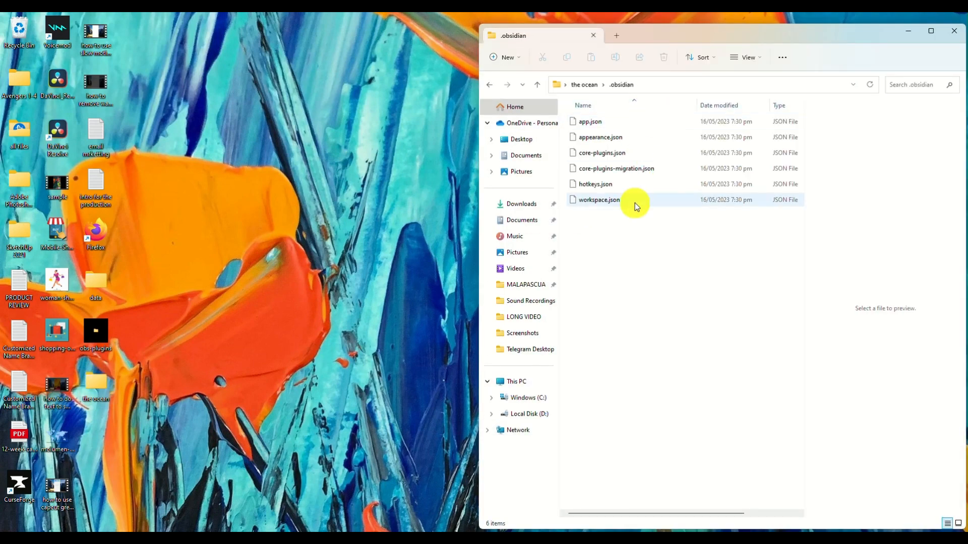
left_click(588, 85)
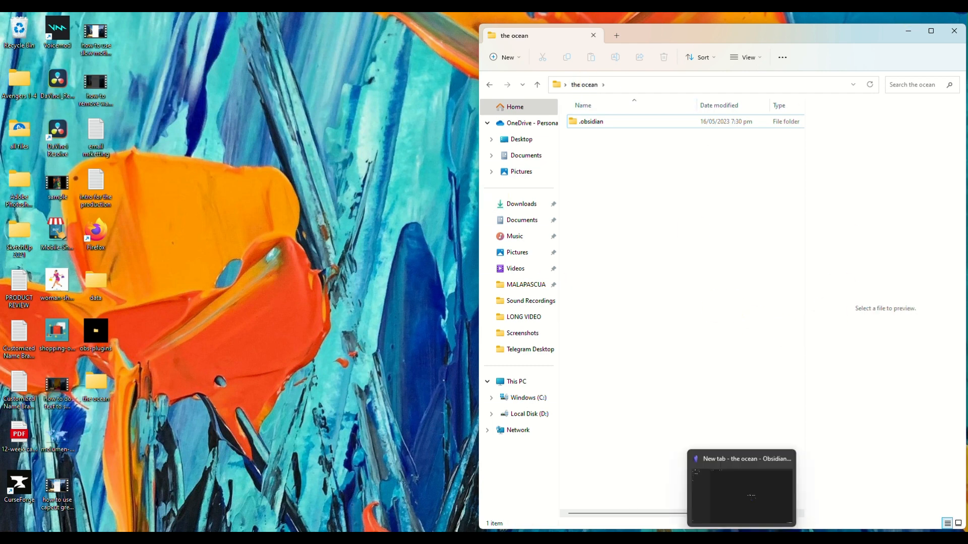
Switch back to Obsidian and create a note titled "marine life" with a paragraph defining marine life and the marine ecosystem's role.
left_click(759, 527)
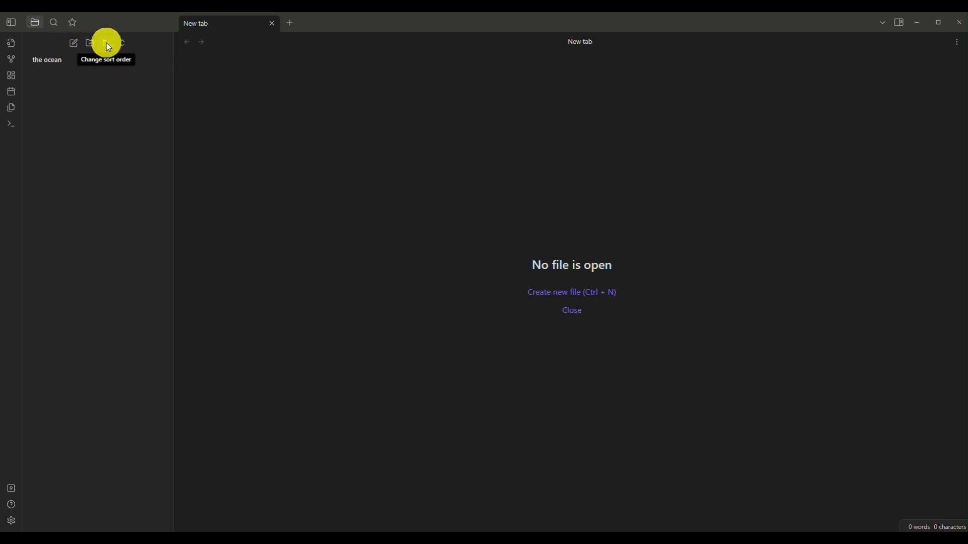
left_click(74, 48)
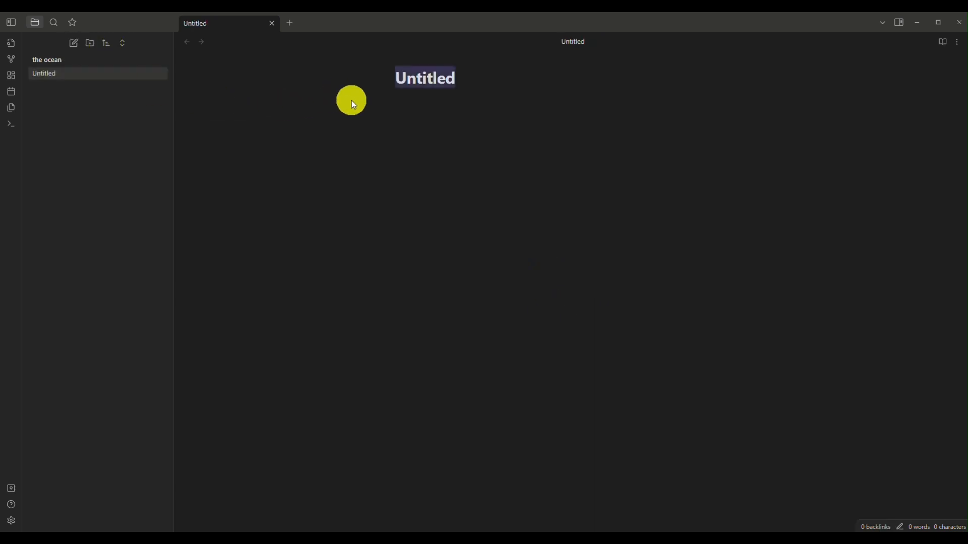
type("ma")
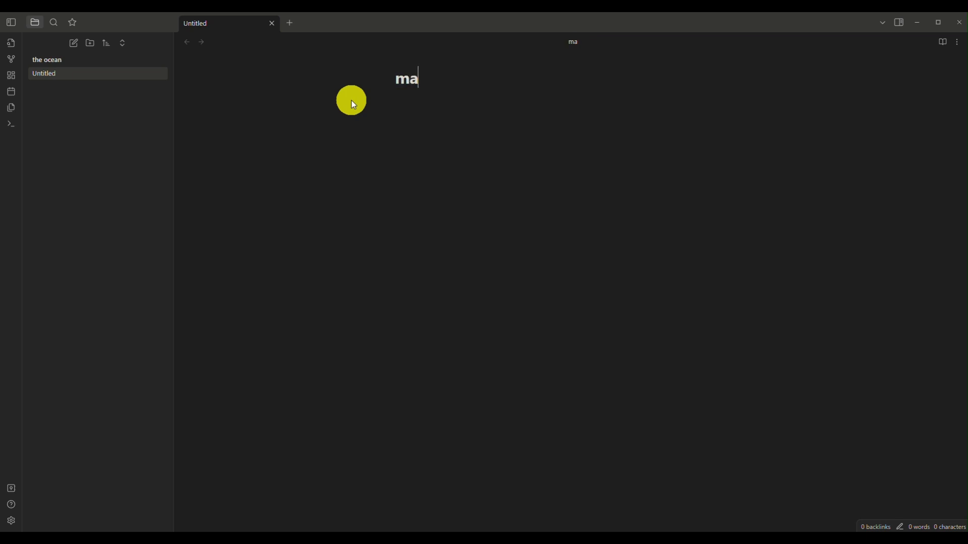
type("rine life")
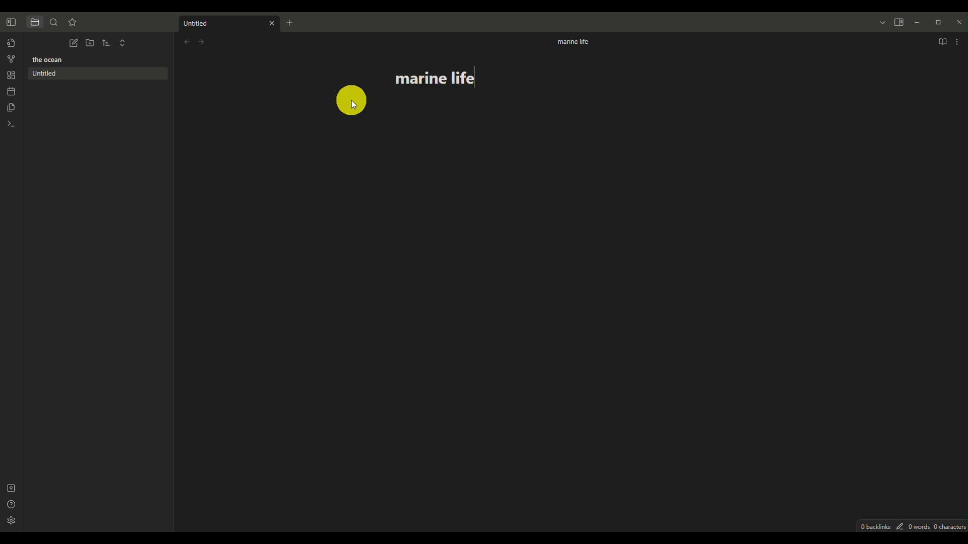
key("Return")
type("Marine life refers to the plants, animals, and other organisms that live in the ocean or other saltwater environments. The marine ecosystem is incredibly diverse, supporting a wide range of species and playing a vital role in maintaining the health of the planet.")
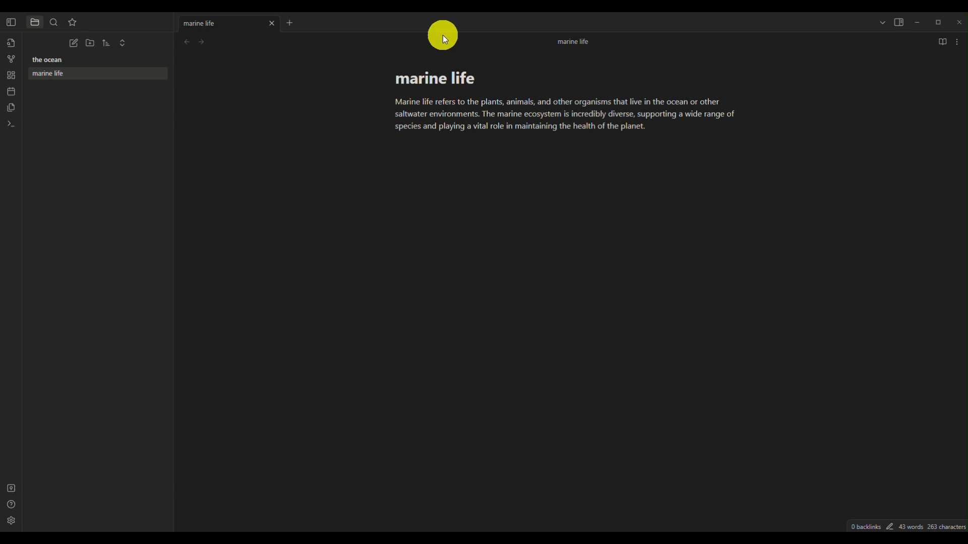
left_click(526, 115)
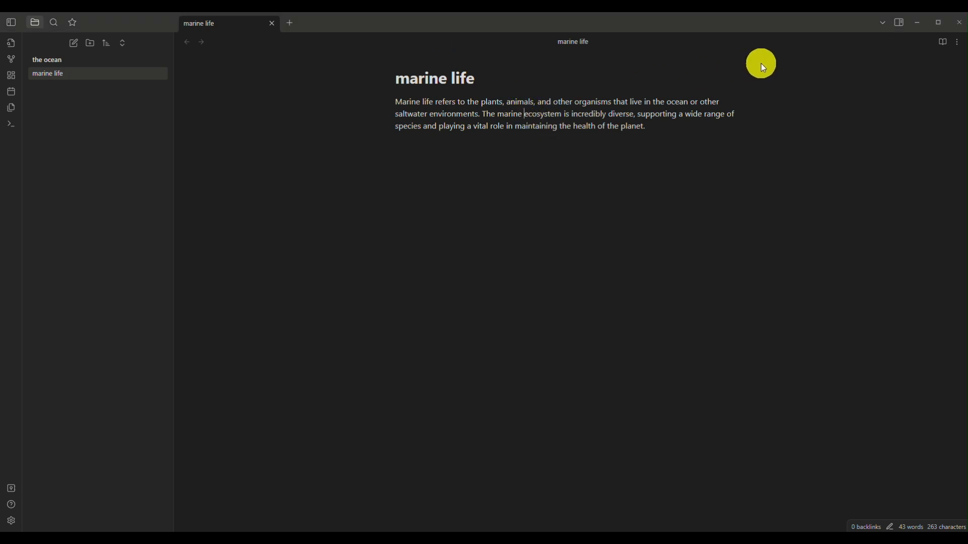
type("[[")
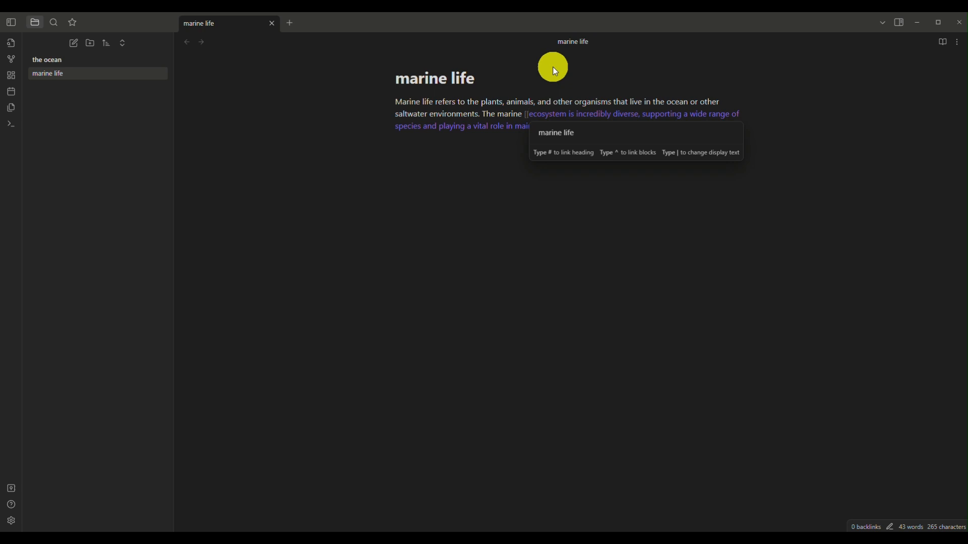
key("BackSpace")
key("BackSpace")
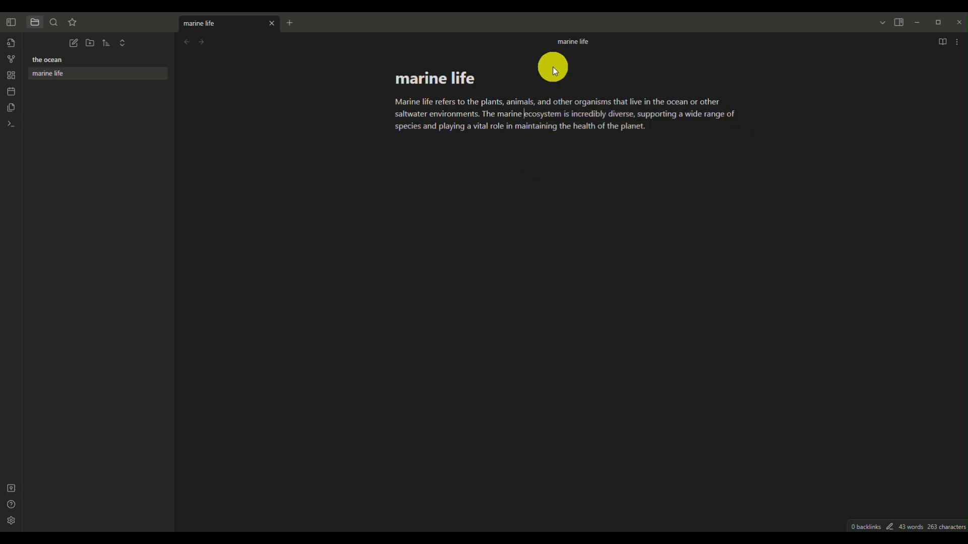
left_click(578, 127)
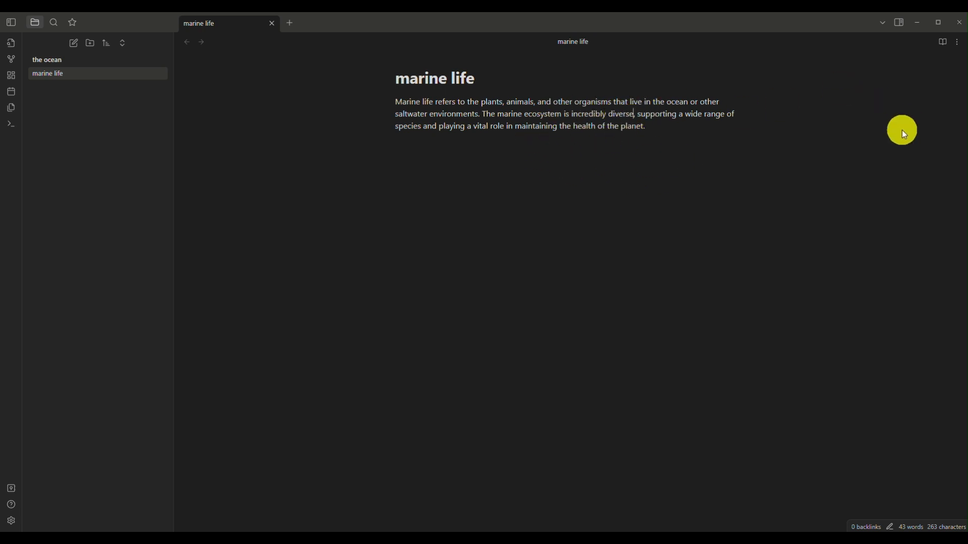
Try to replace the word "ecosystem" in the marine life paragraph with an internal link of the same name.
left_click(634, 115)
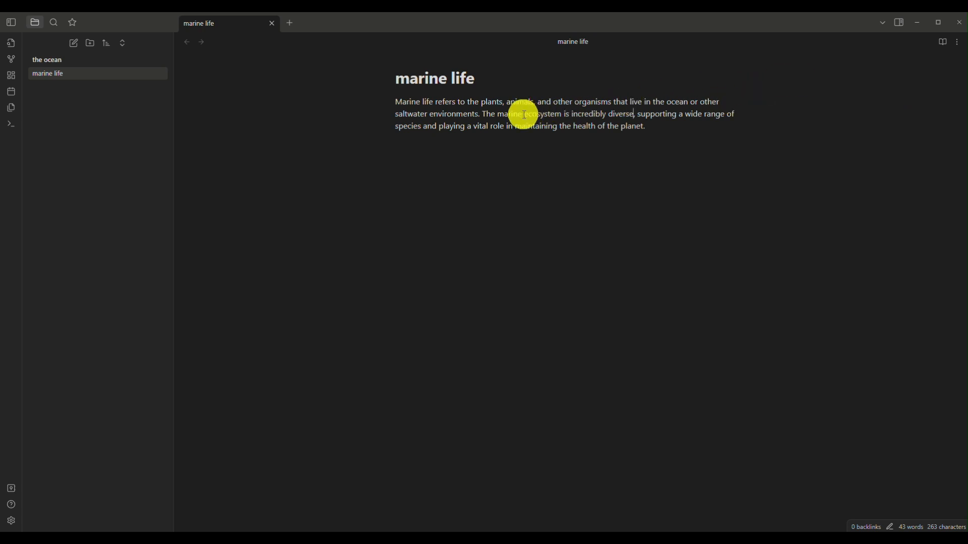
left_click_drag(525, 115, 563, 115)
key("BackSpace")
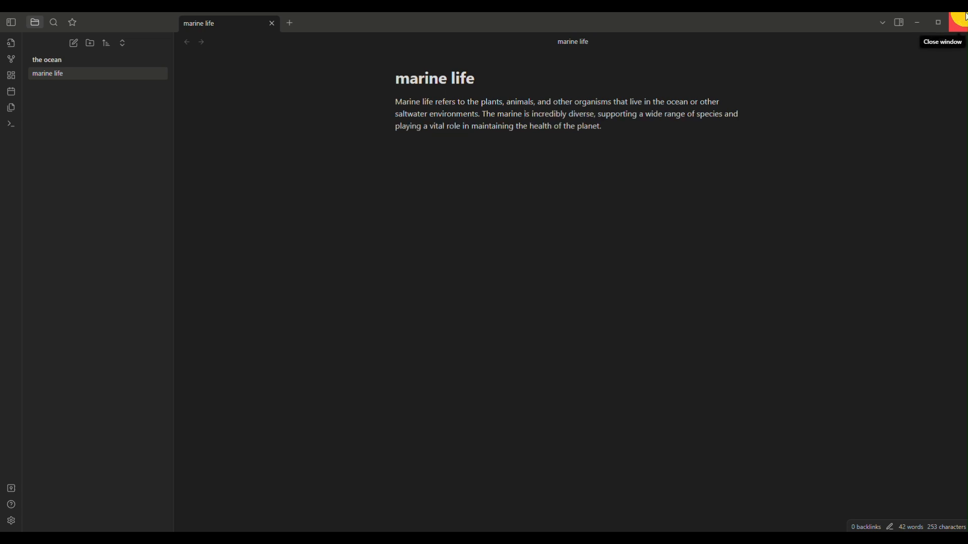
type("[[")
type("eco")
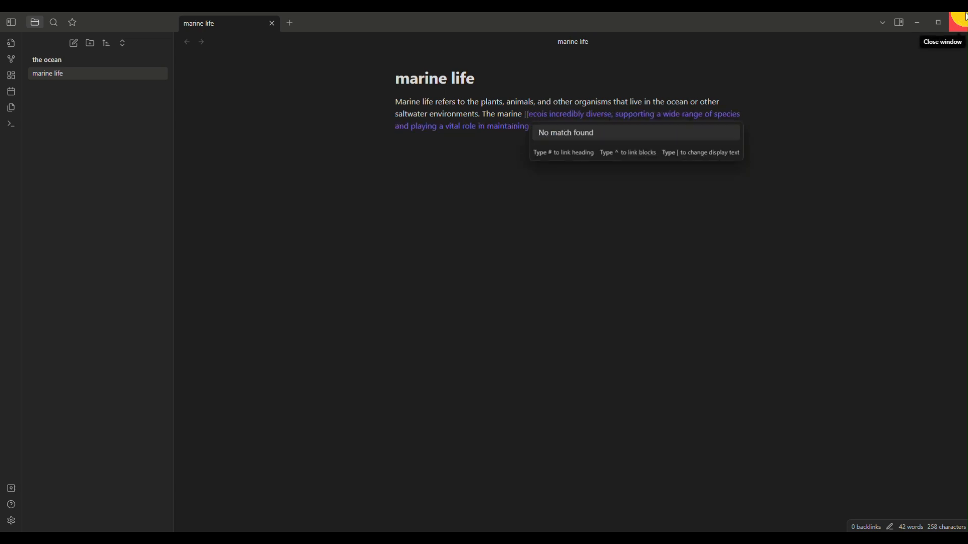
type("system")
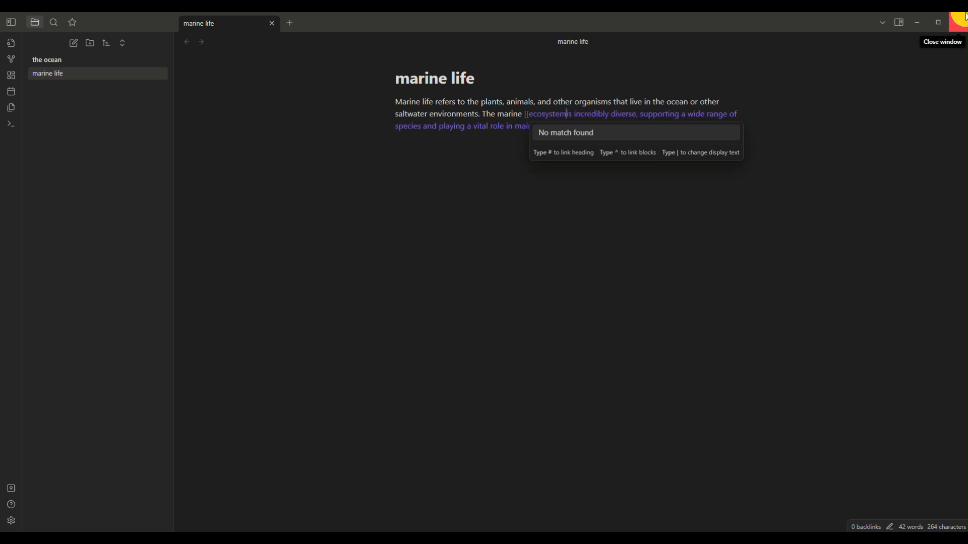
type("]]")
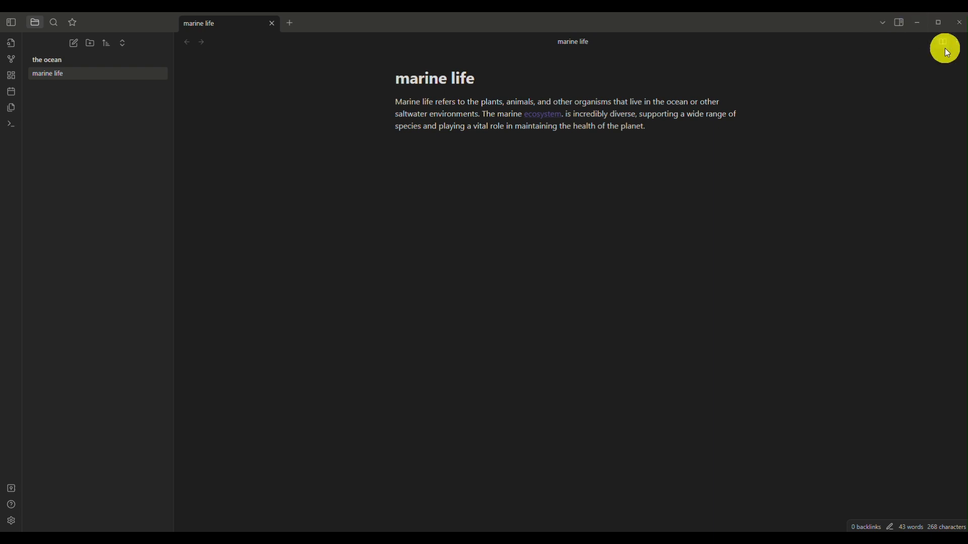
key("BackSpace")
key("BackSpace")
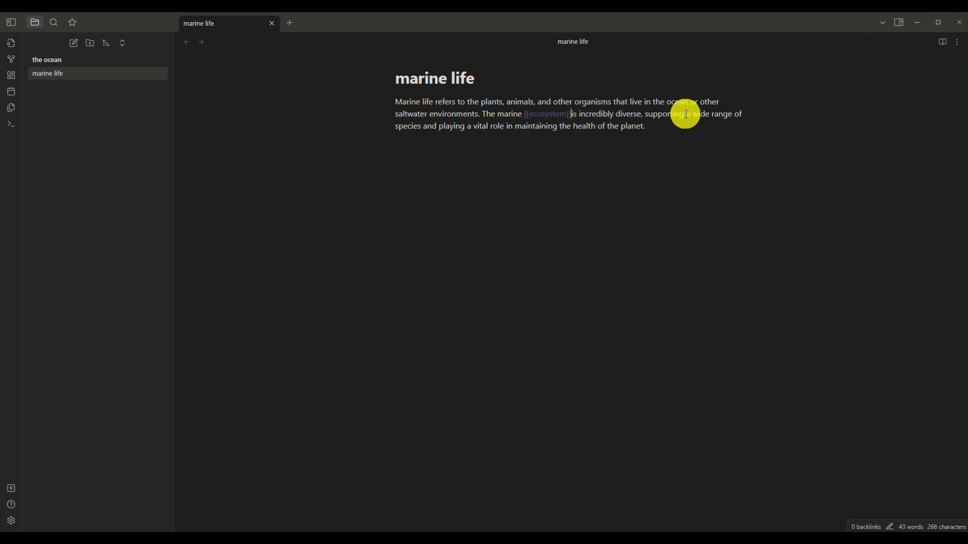
Remove the ecosystem link, start a new link in its place, and undo back to the plain word.
key("BackSpace")
key("BackSpace")
key("BackSpace")
key("BackSpace")
key("BackSpace")
key("BackSpace")
key("BackSpace")
key("BackSpace")
key("BackSpace")
key("BackSpace")
key("BackSpace")
key("BackSpace")
key("BackSpace")
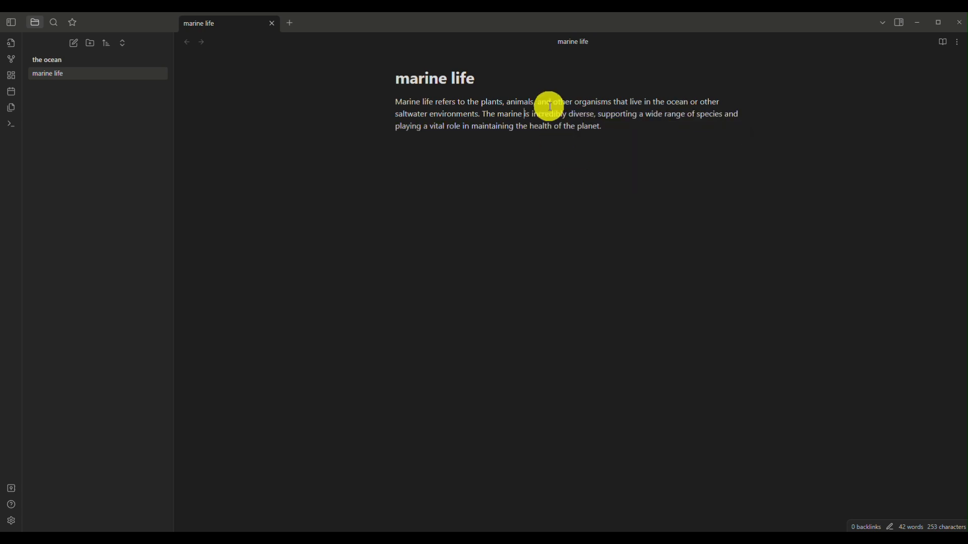
type("[[")
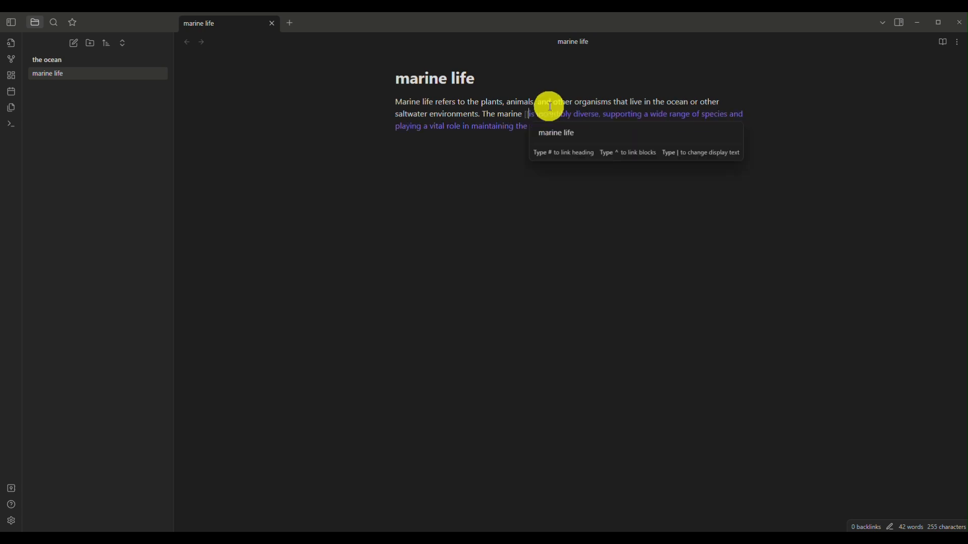
key("ctrl+z")
key("ctrl+z")
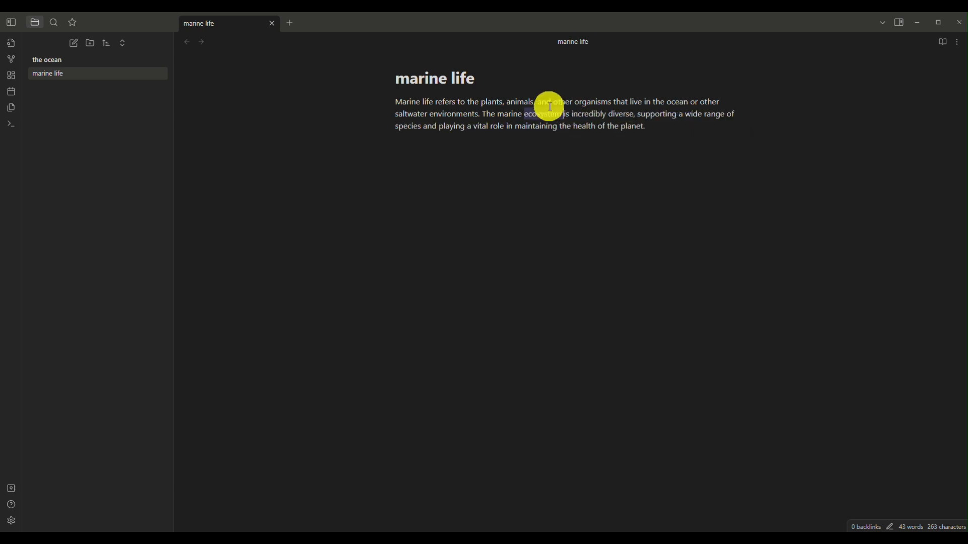
Turn the closing words "health of the planet." into an internal link and follow it to create that note.
left_click(580, 123)
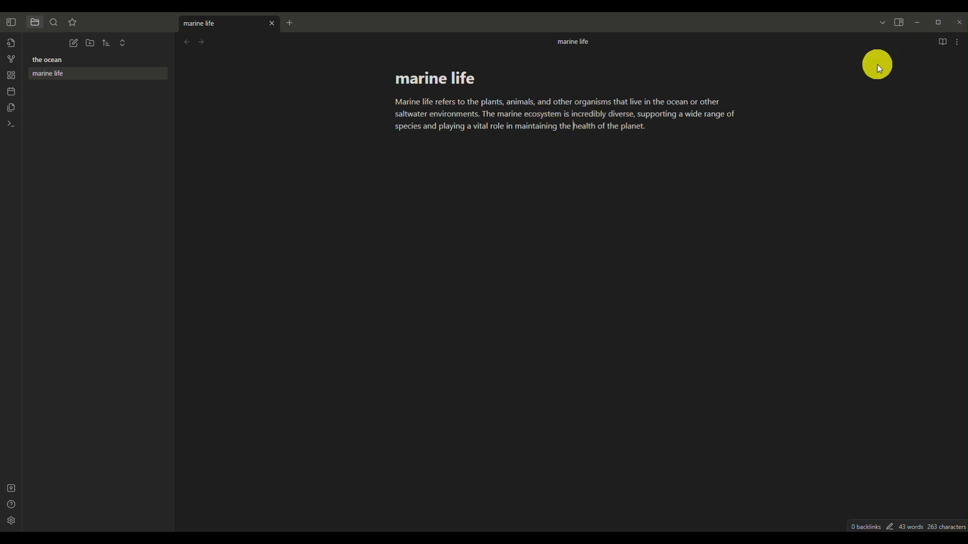
type("[[")
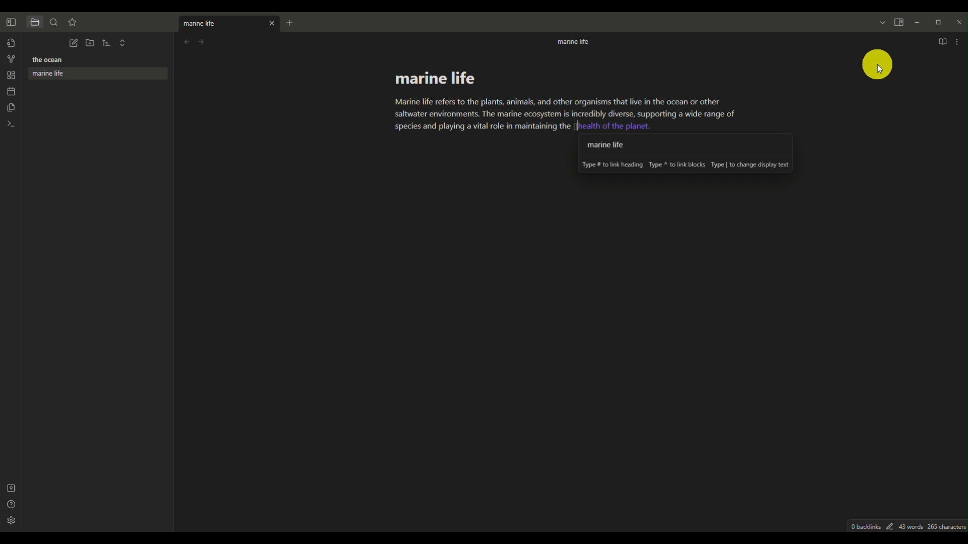
left_click(660, 131)
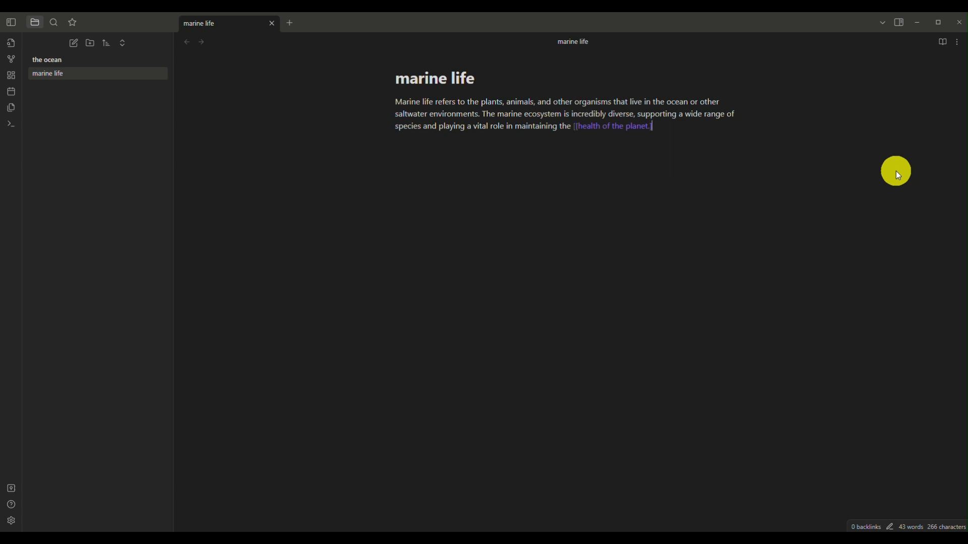
type("]]")
key("Return")
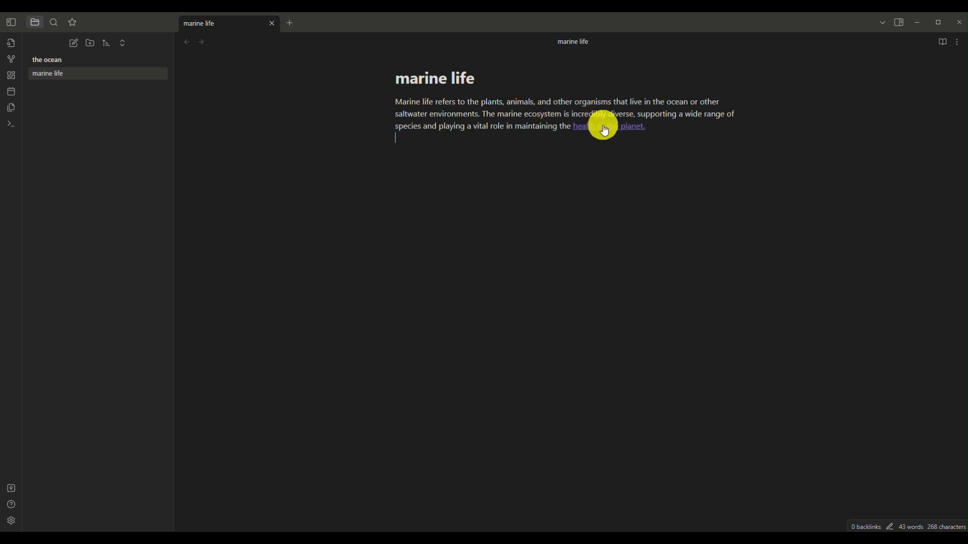
left_click(620, 124)
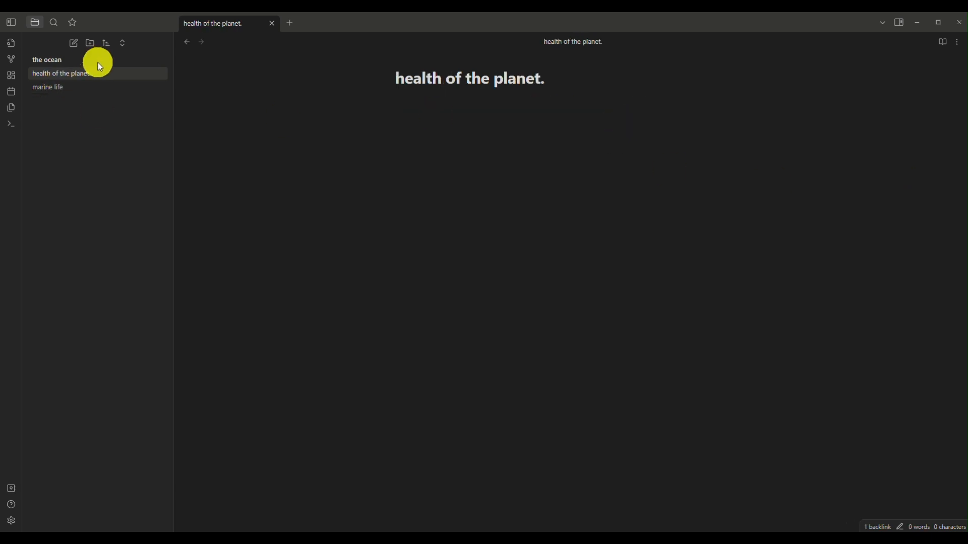
left_click(107, 73)
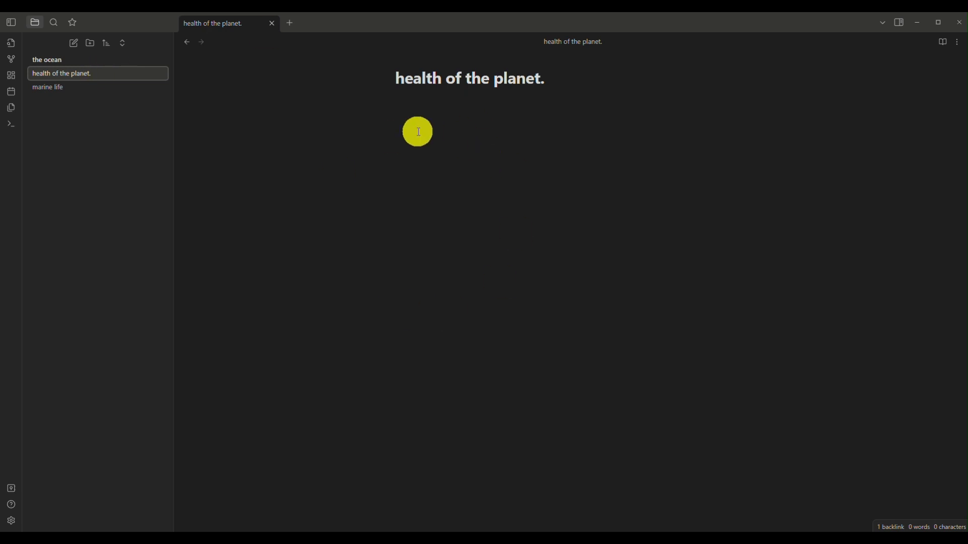
Fill the "health of the planet." note with paragraphs on the planet's overall condition, environmental health and social health.
left_click(595, 542)
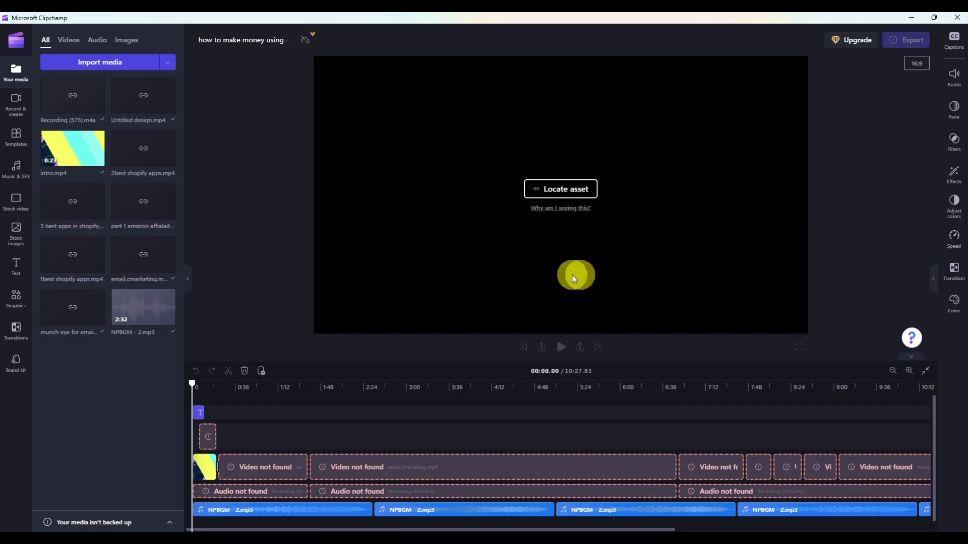
left_click(910, 17)
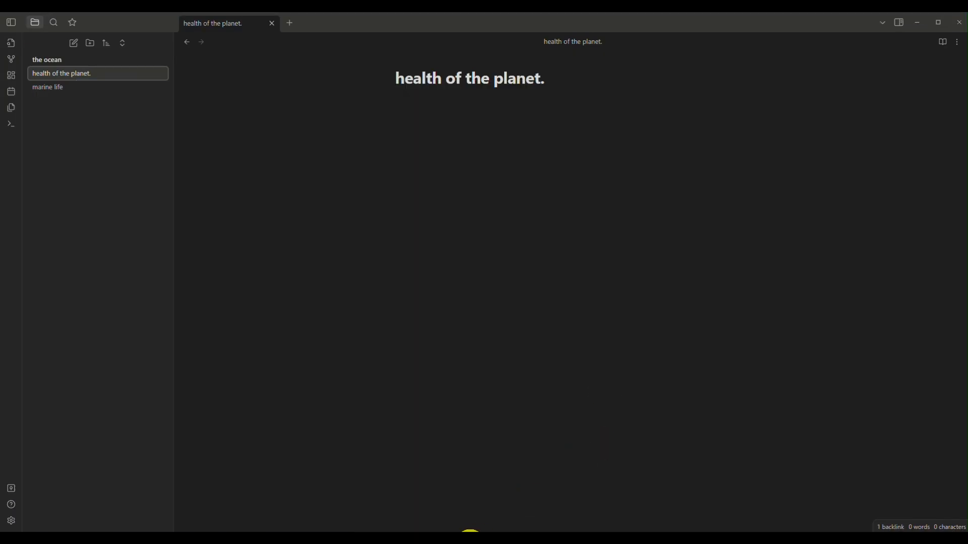
left_click(447, 27)
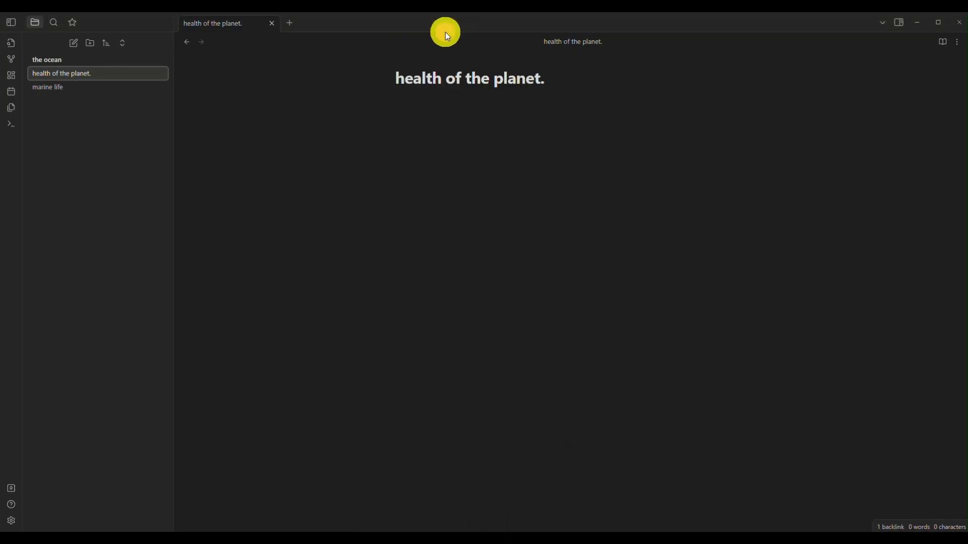
left_click(400, 144)
type("The health of the planet refers to the overall condition and well-being of Earth's ecosystems, natural resources, and the balance of ecological processes that sustain life. It encompasses various aspects, including environmental, social, and economic factors.  Environmental health involves the preservation and protection of ecosystems, biodiversity, air quality, water resources, and land. It includes maintaining the balance of natural processes such as the carbon and nitrogen cycles, regulating climate patterns, and mitigating the impacts of pollution and climate change.  Social health considers the well-being and quality of life for human populations. It involves factors such as access to clean water, sanitation, food security, healthcare, education, and social equity. A healthy planet ensures that all people have the opportunity to thrive")
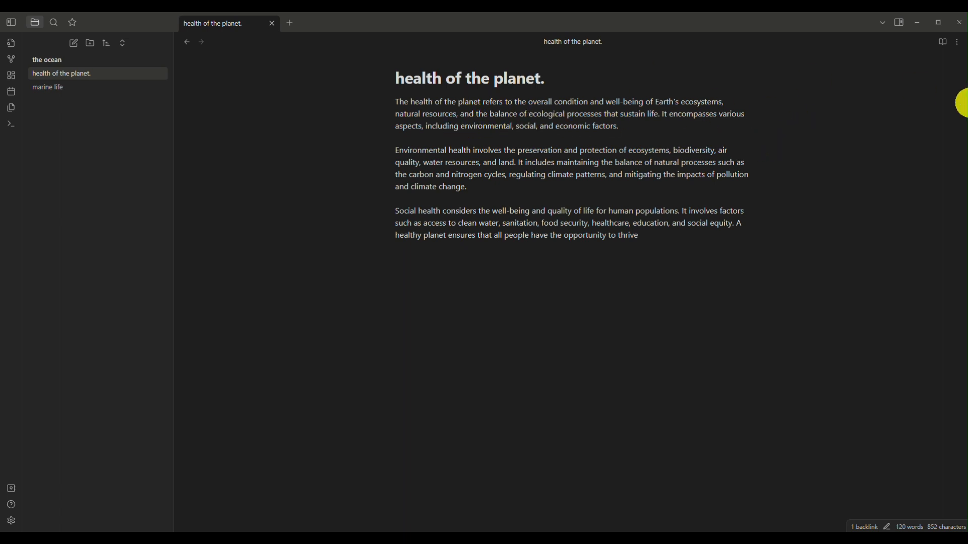
Turn the word "environmental" in the first paragraph of the "health of the planet." note into an internal link.
type("[[")
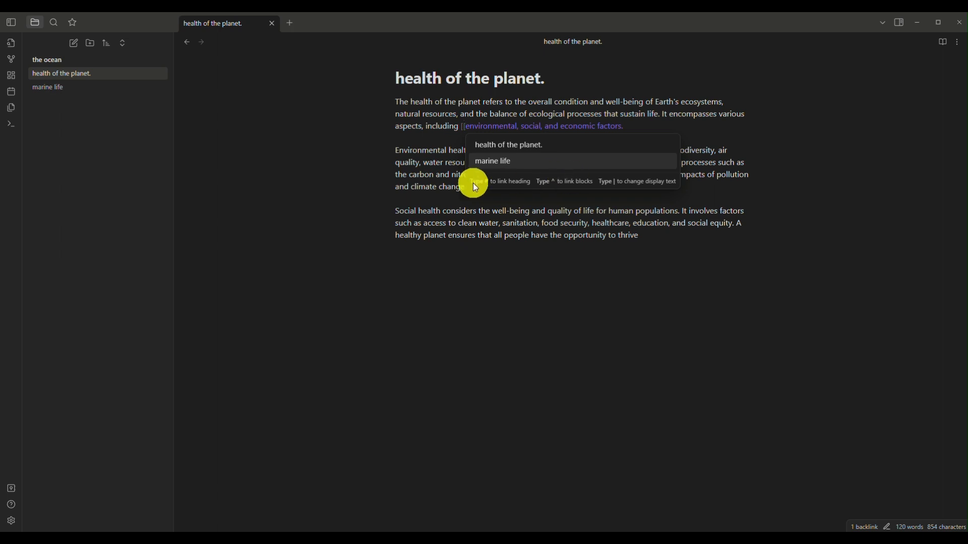
left_click(517, 126)
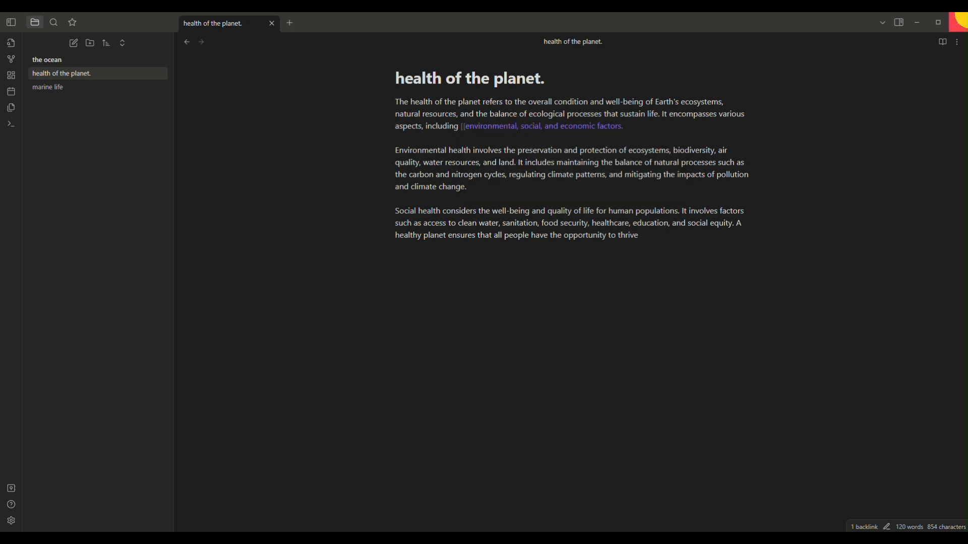
type("]]")
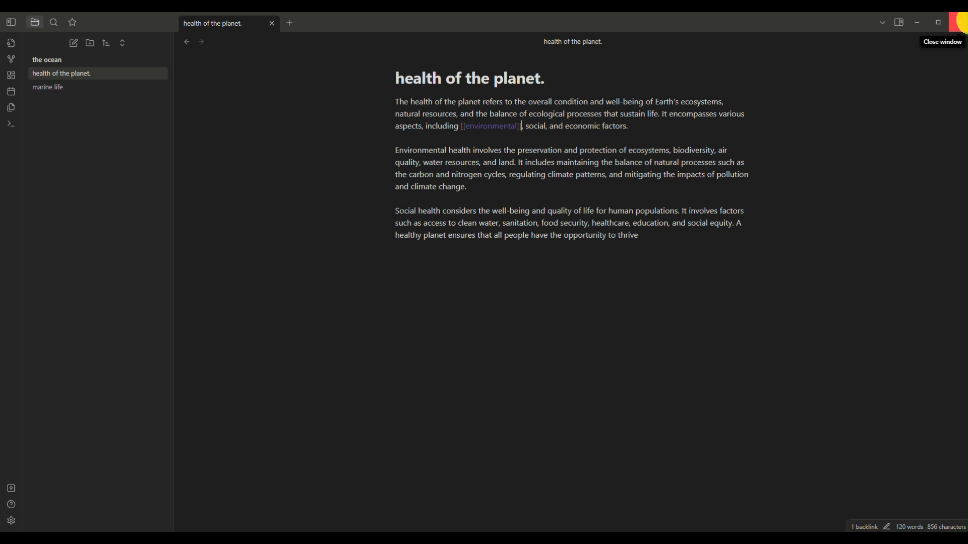
Make the word "social" in the same sentence an internal link.
left_click(528, 127)
type("[[")
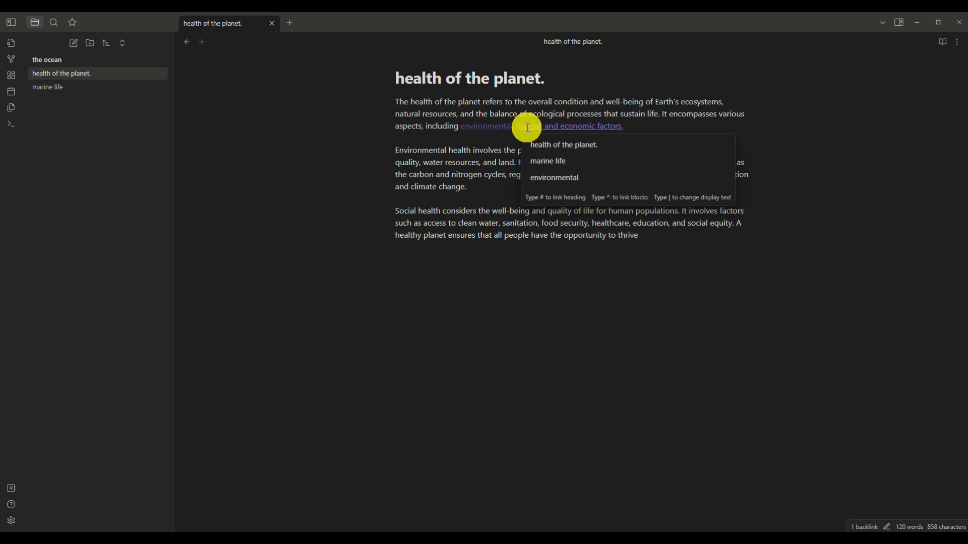
key("Right")
key("Right")
key("Right")
key("Right")
key("Right")
key("Right")
type("]]")
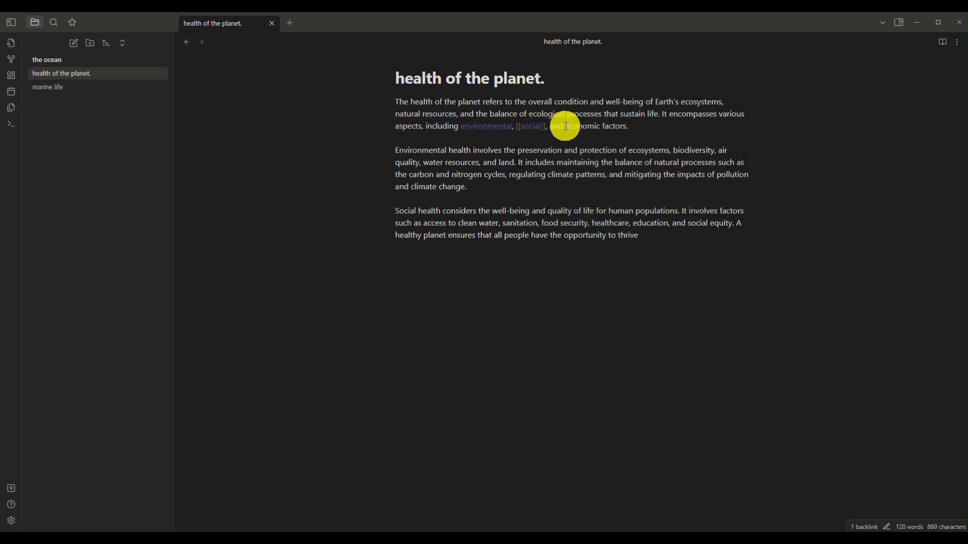
Make the words "economic factors" at the end of the first paragraph an internal link.
left_click(565, 127)
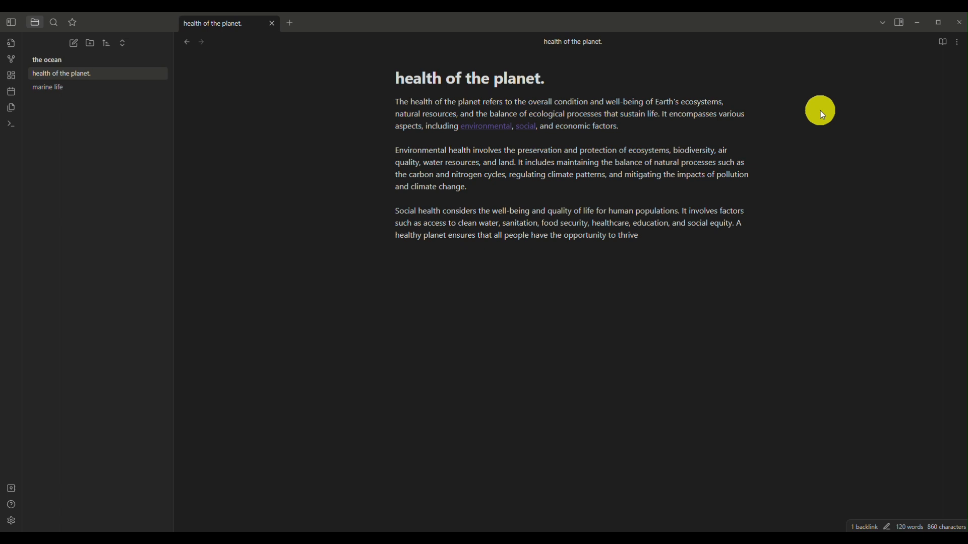
type("[[")
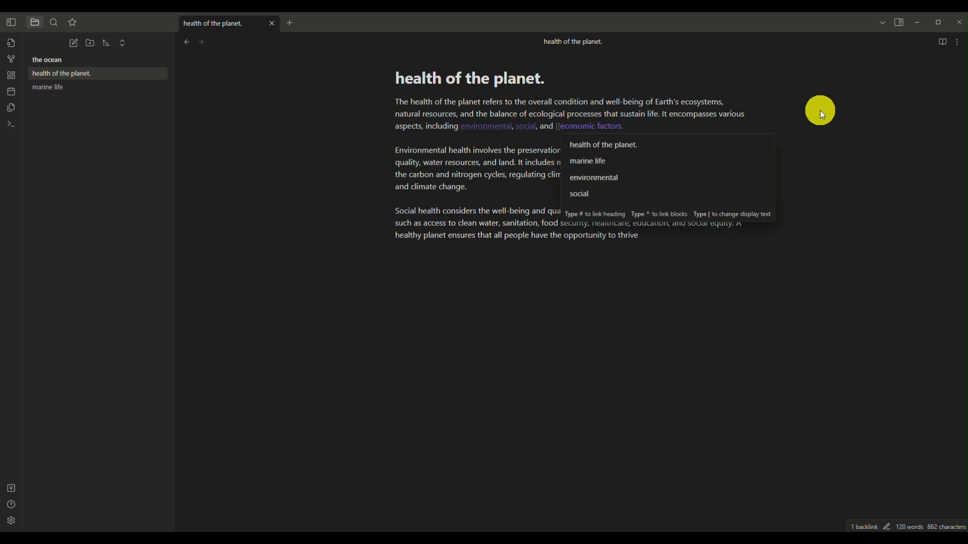
left_click(622, 127)
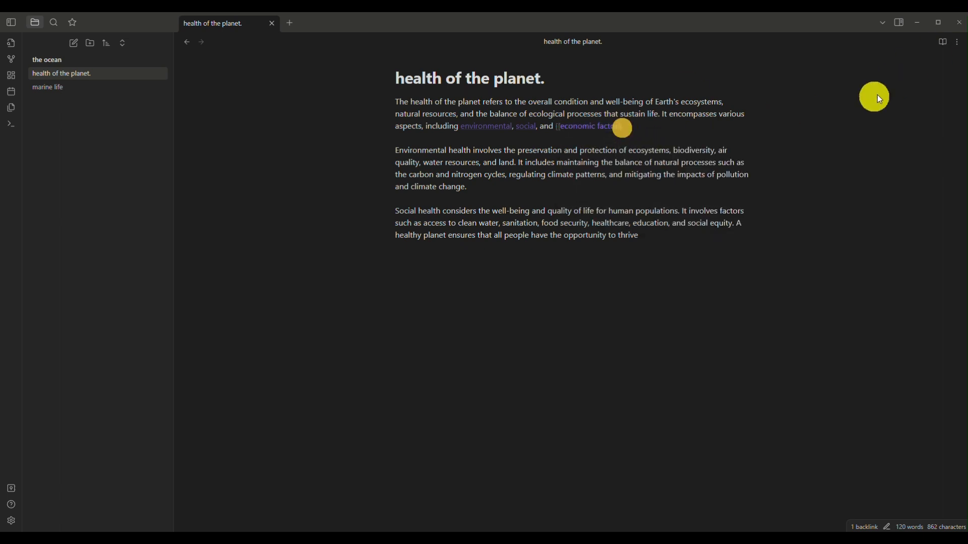
type("]]")
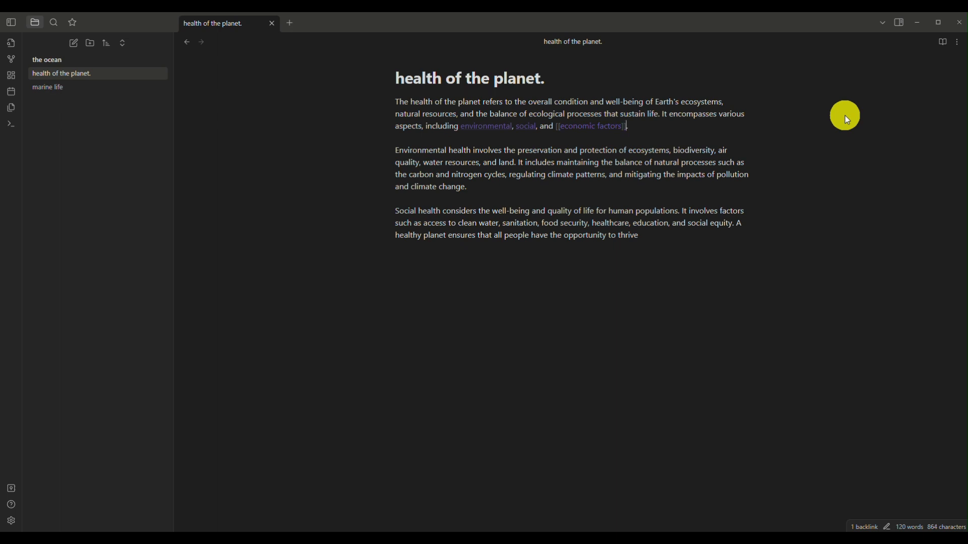
left_click(679, 132)
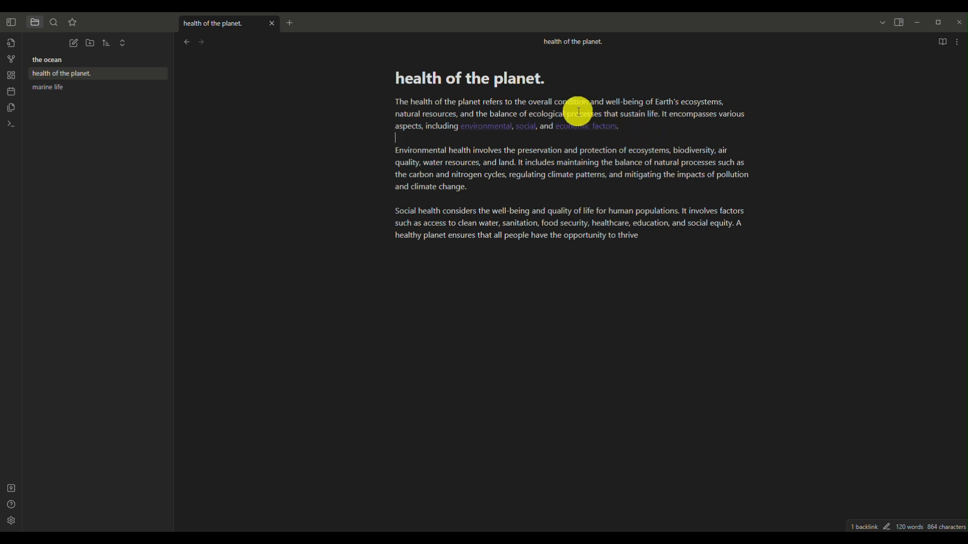
Follow the environmental, social and economic factors links to create their notes, returning to the "health of the planet." note after each.
left_click(491, 135)
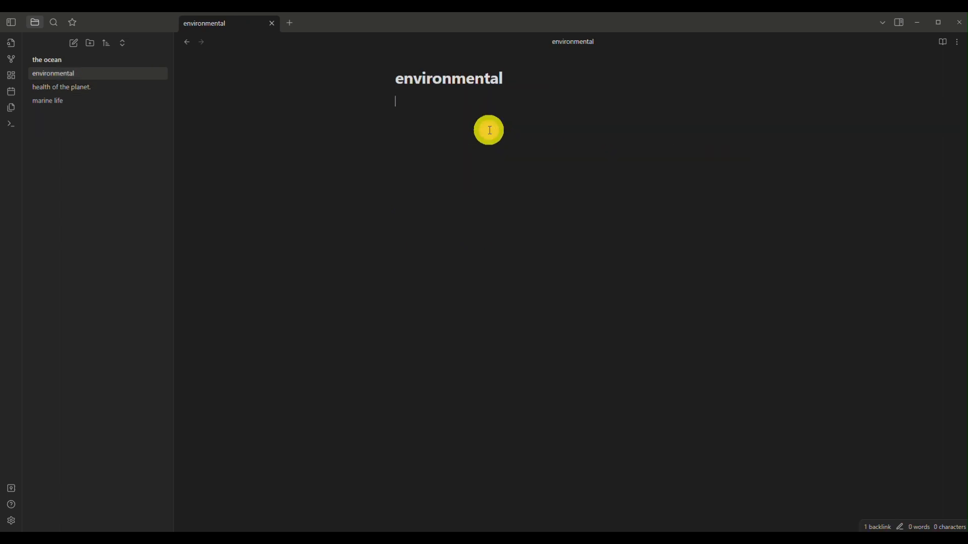
left_click(145, 87)
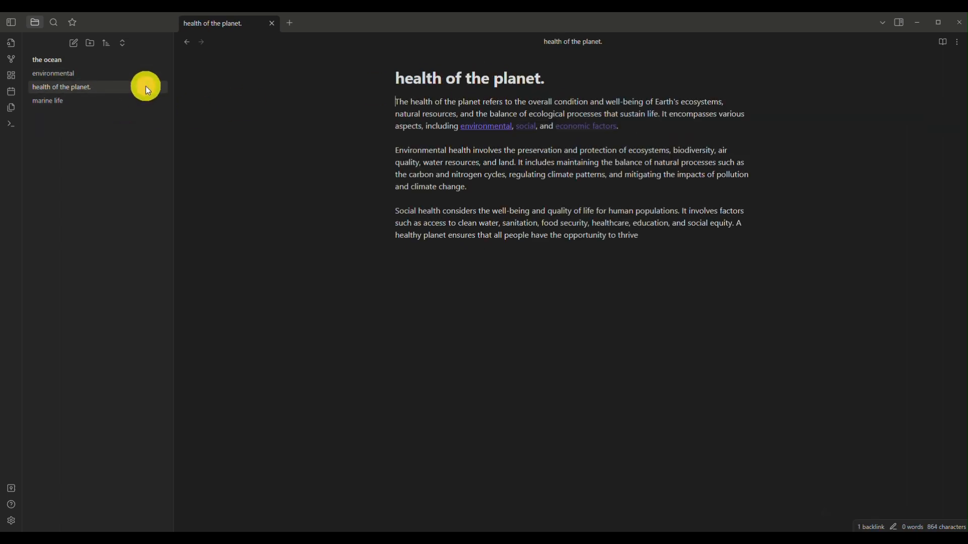
left_click(527, 129)
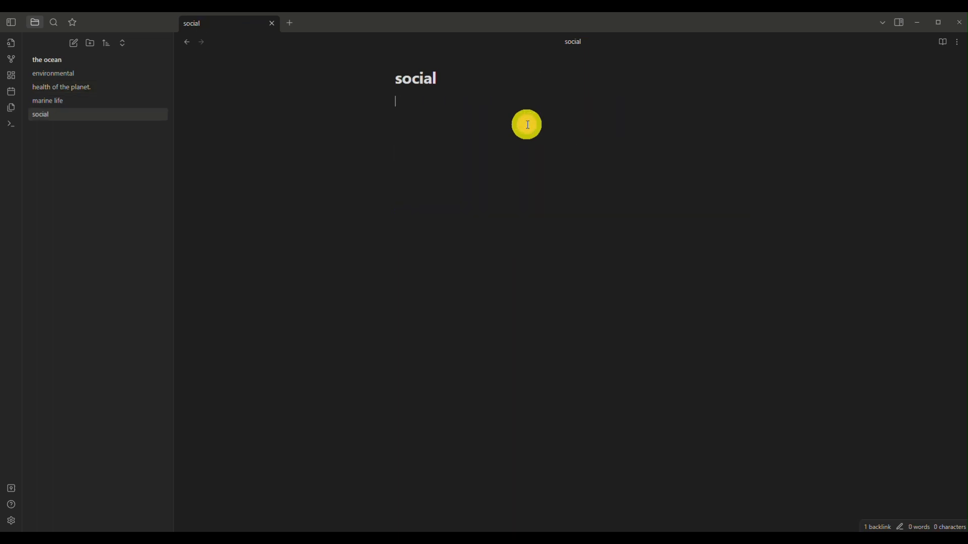
left_click(113, 78)
left_click(111, 88)
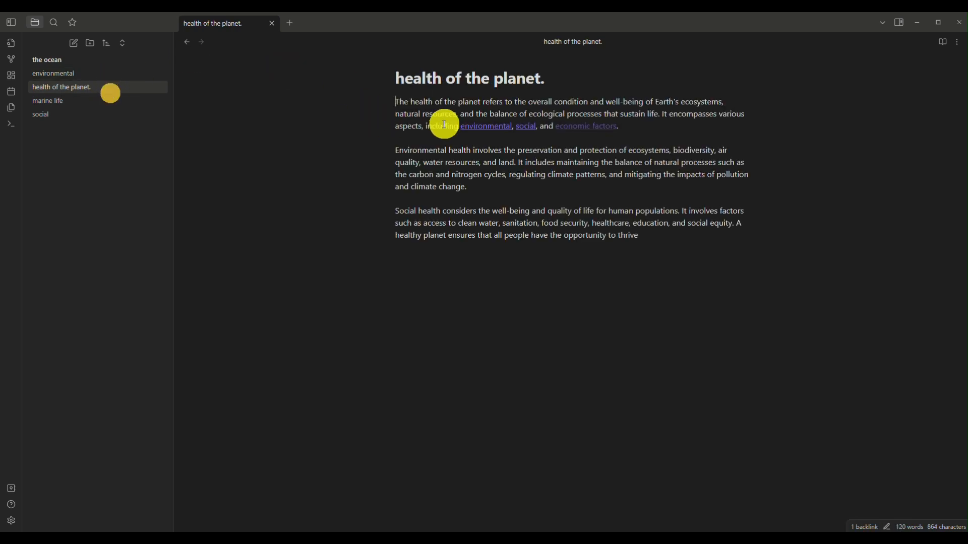
left_click(600, 127)
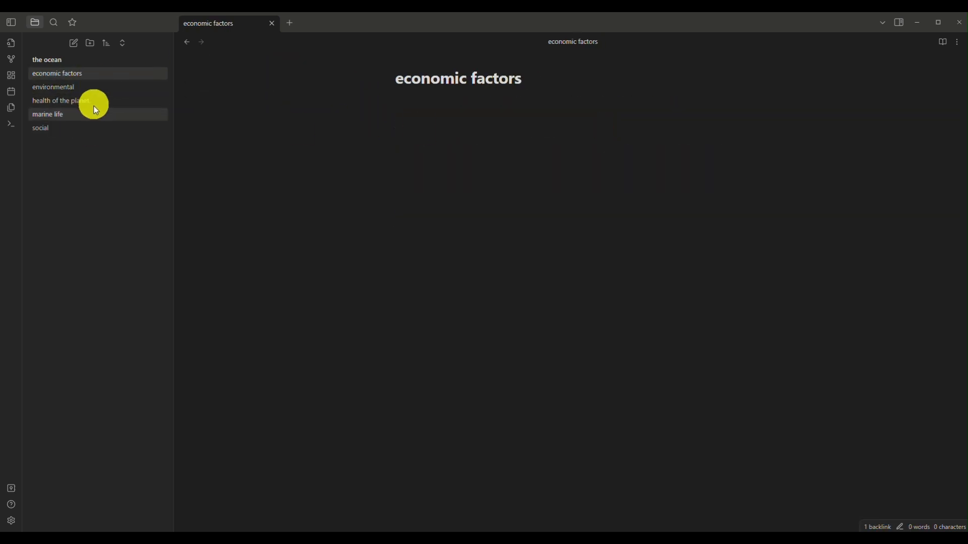
left_click(95, 100)
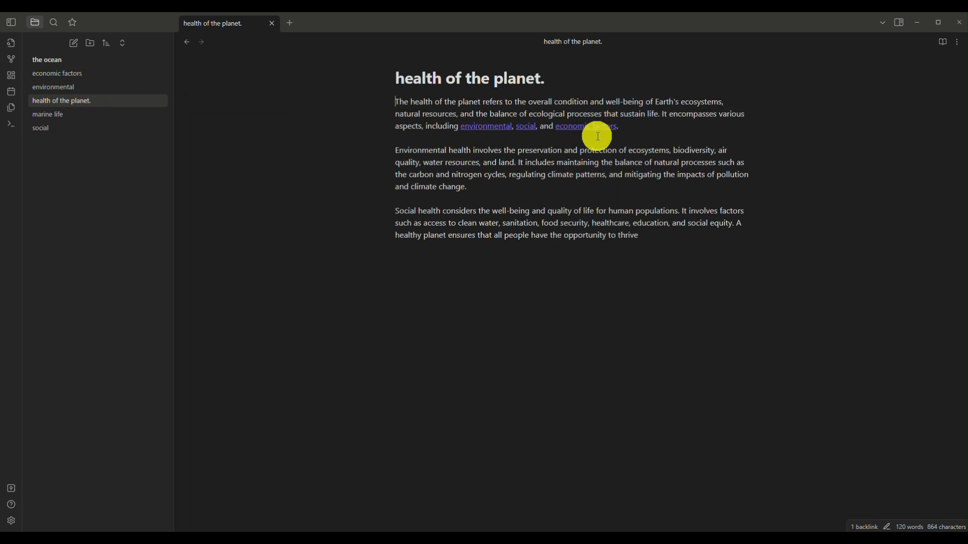
left_click(518, 153)
type("[[")
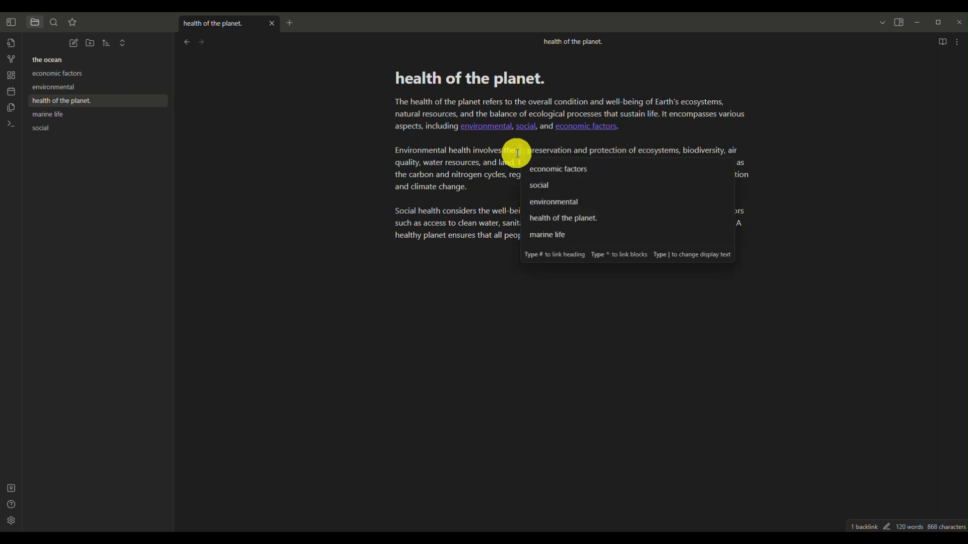
key("BackSpace")
key("BackSpace")
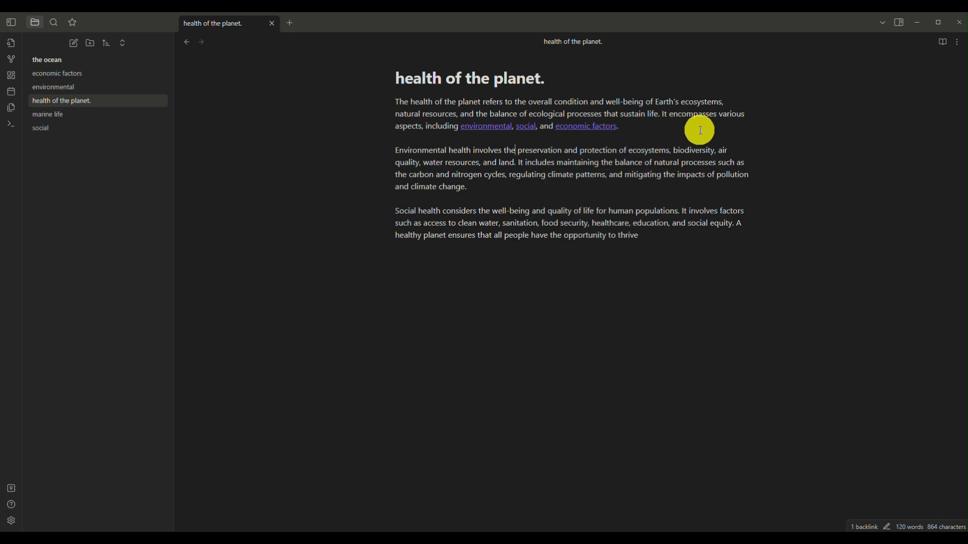
Make "preservation and protection of ecosystems" in the second paragraph an internal link and follow it to create its note.
type("[[")
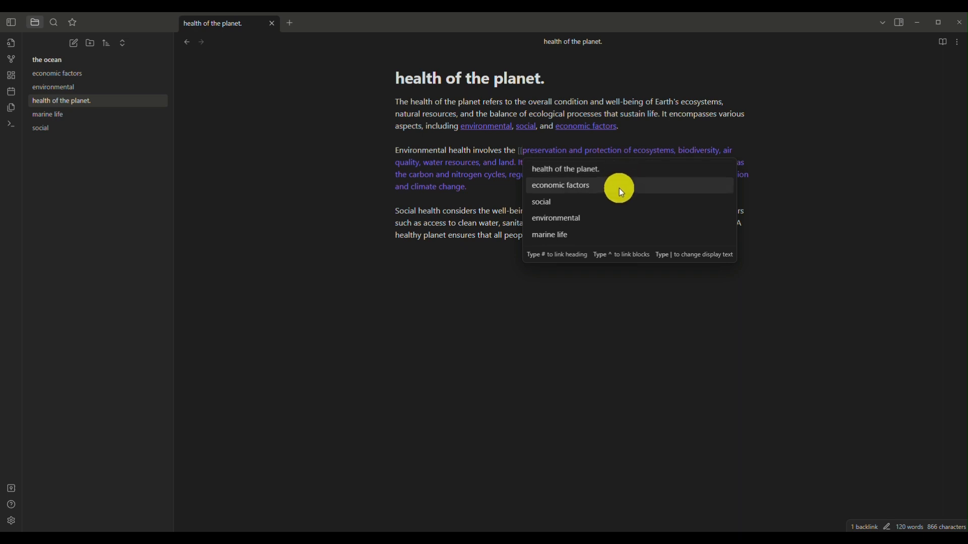
left_click(605, 220)
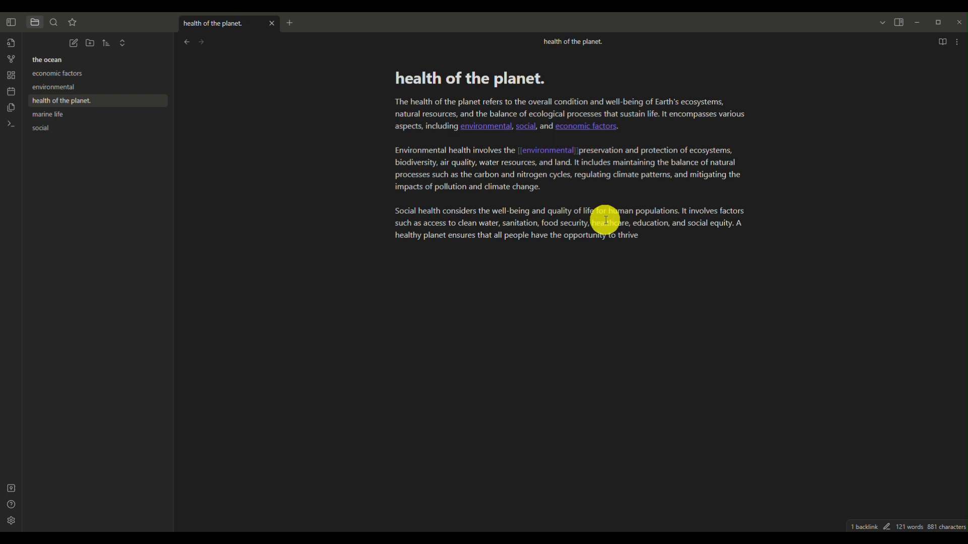
key("ctrl+z")
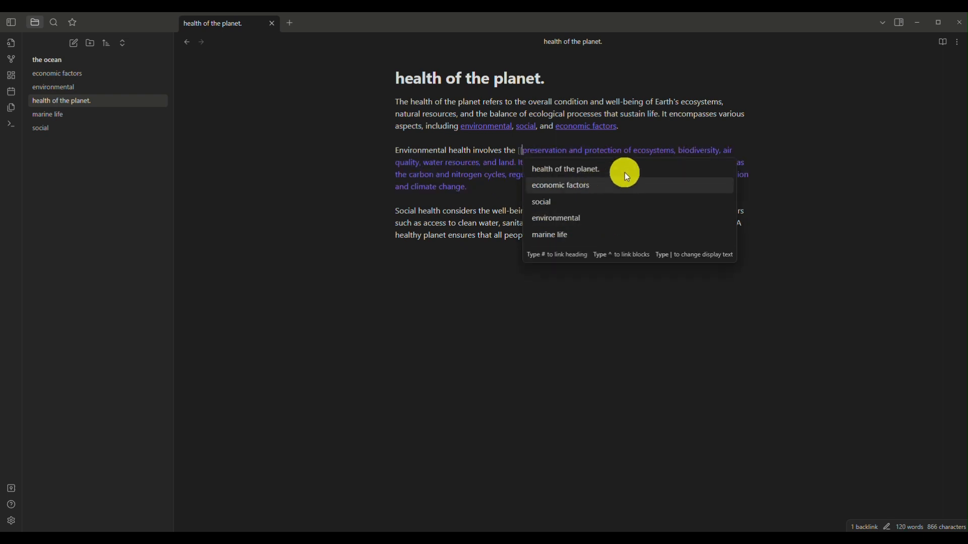
left_click(671, 153)
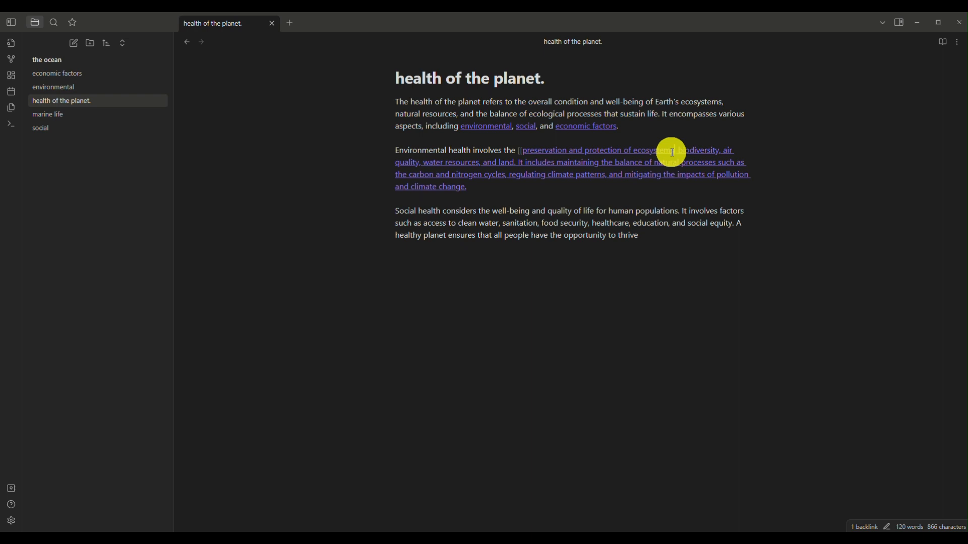
type("]]")
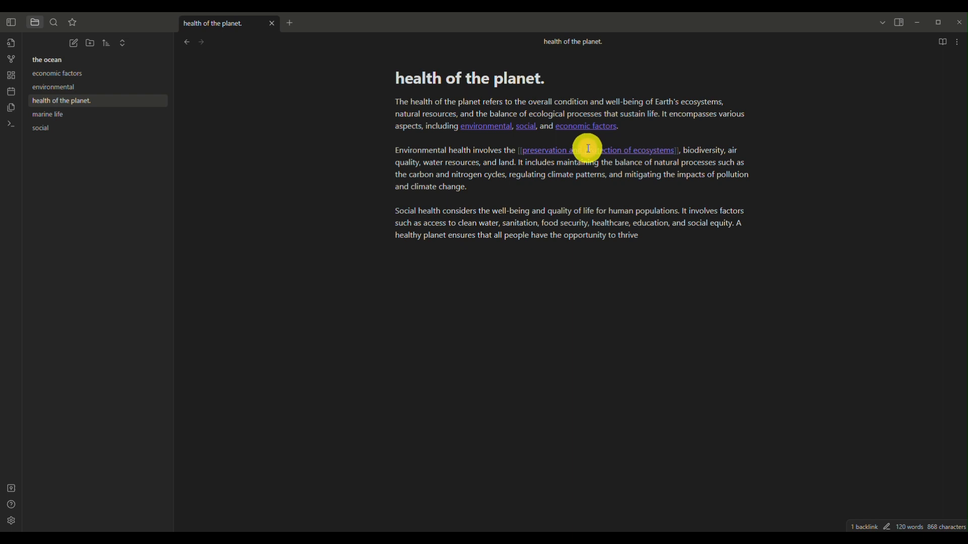
key("Up")
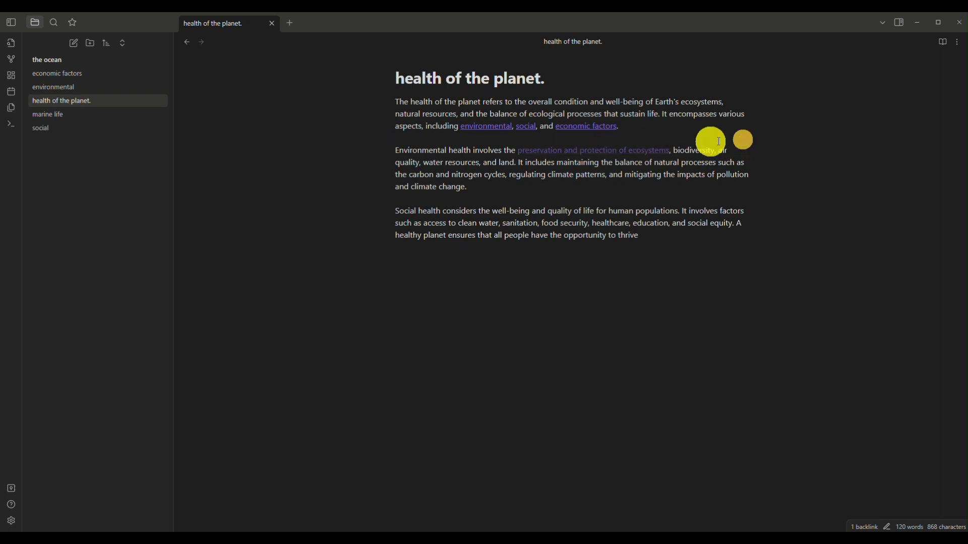
left_click(648, 150)
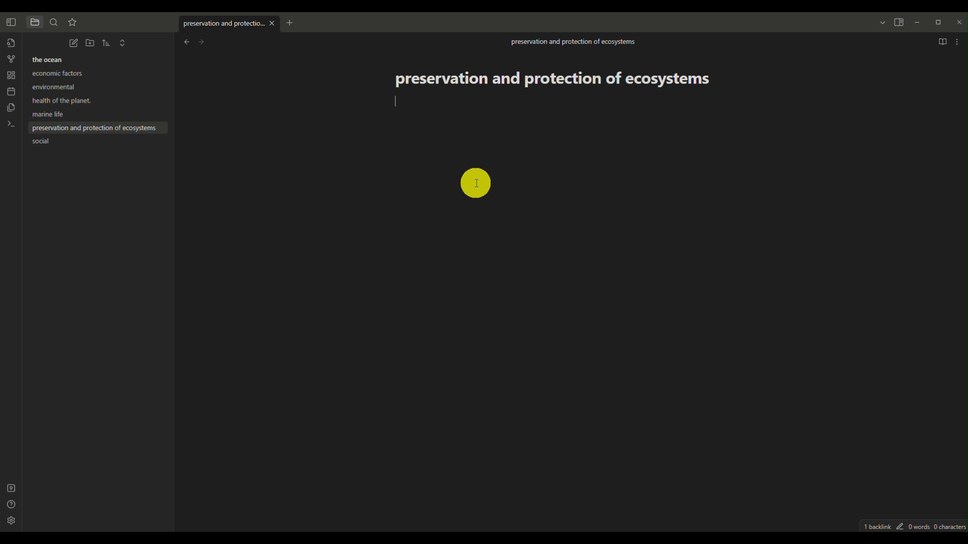
In the environmental note, write "this is important for hte" followed by an internal link to the "health of the planet." note.
left_click(93, 77)
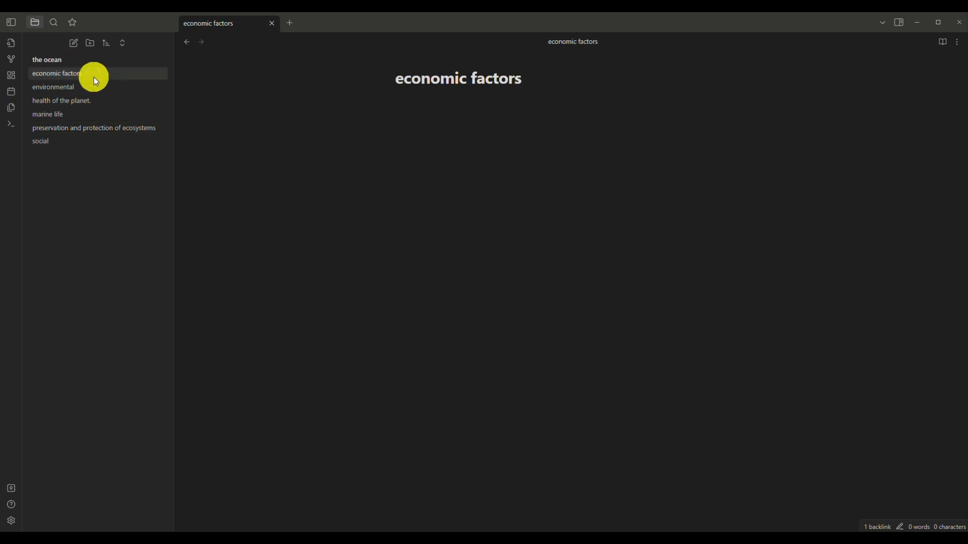
left_click(84, 90)
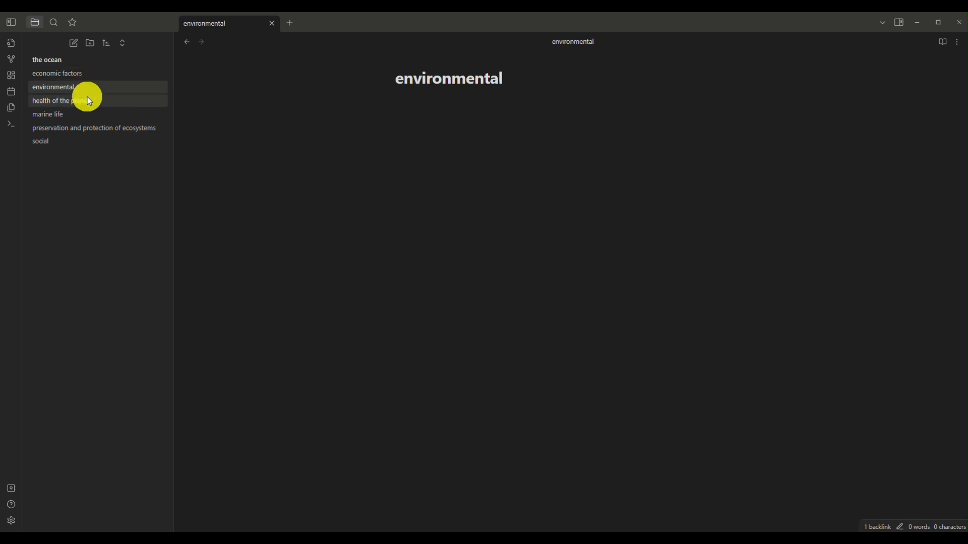
left_click(89, 103)
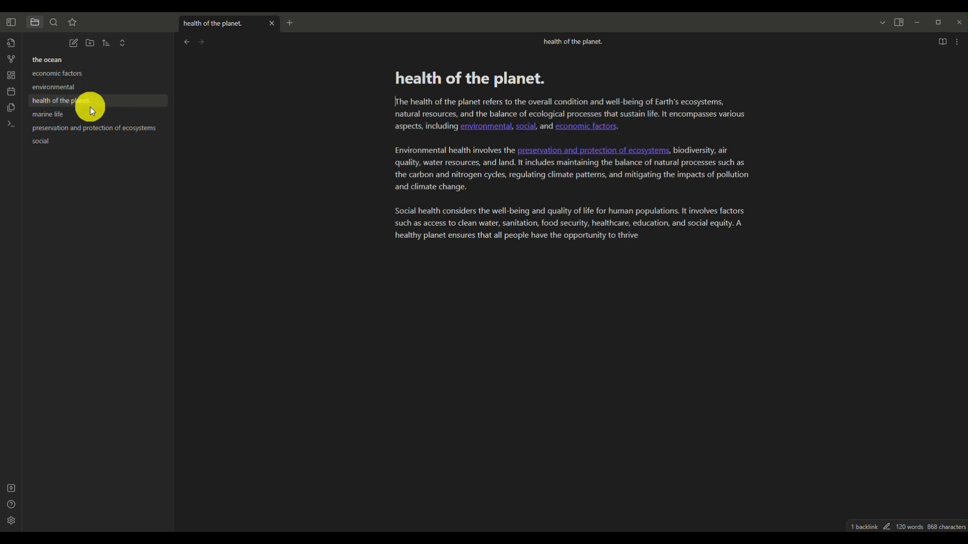
left_click(87, 85)
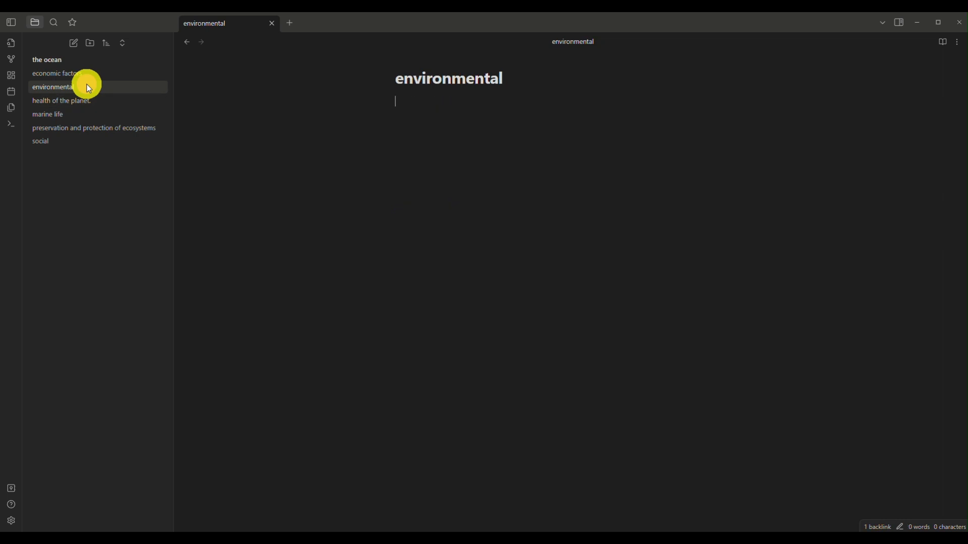
type("this")
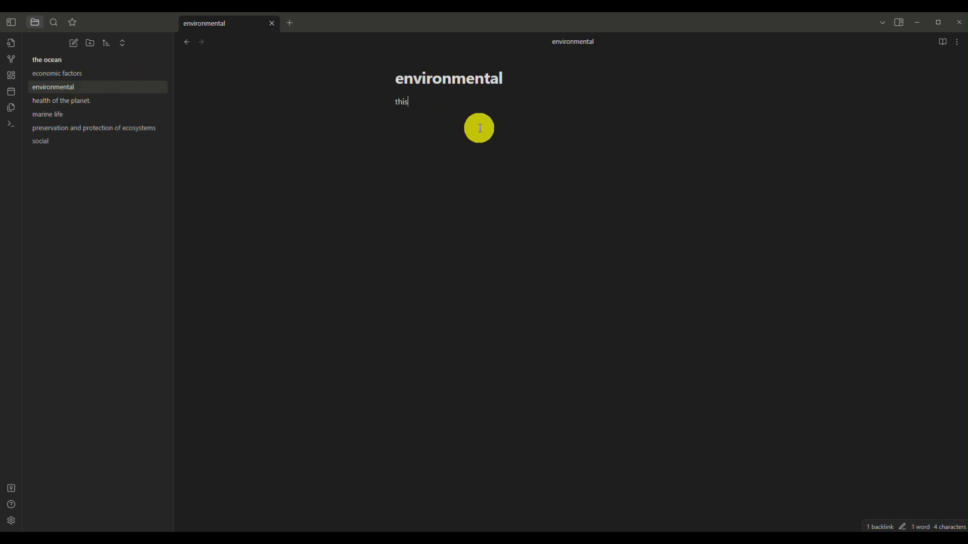
type(" is important ")
type("for")
type(" rthe")
key("BackSpace")
key("BackSpace")
key("BackSpace")
key("BackSpace")
type("hte[[")
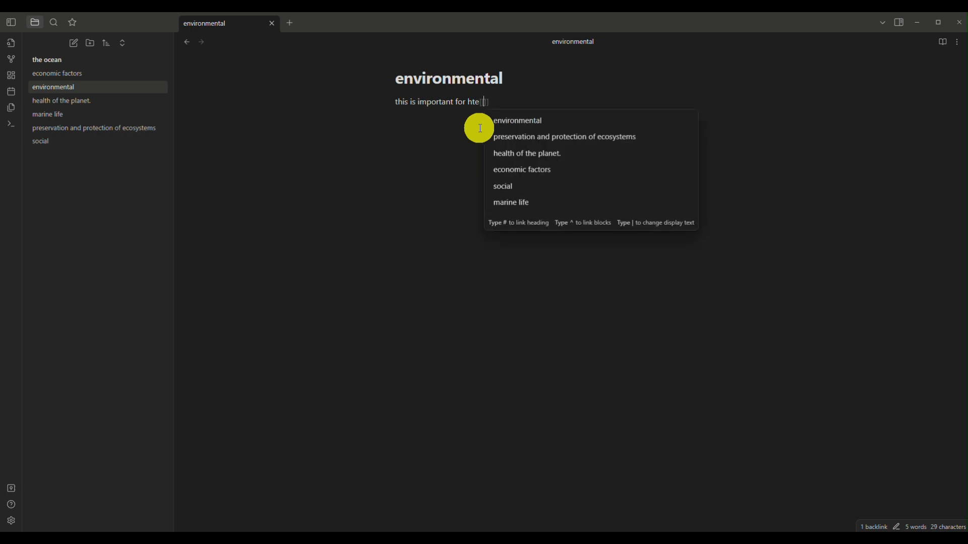
left_click(526, 152)
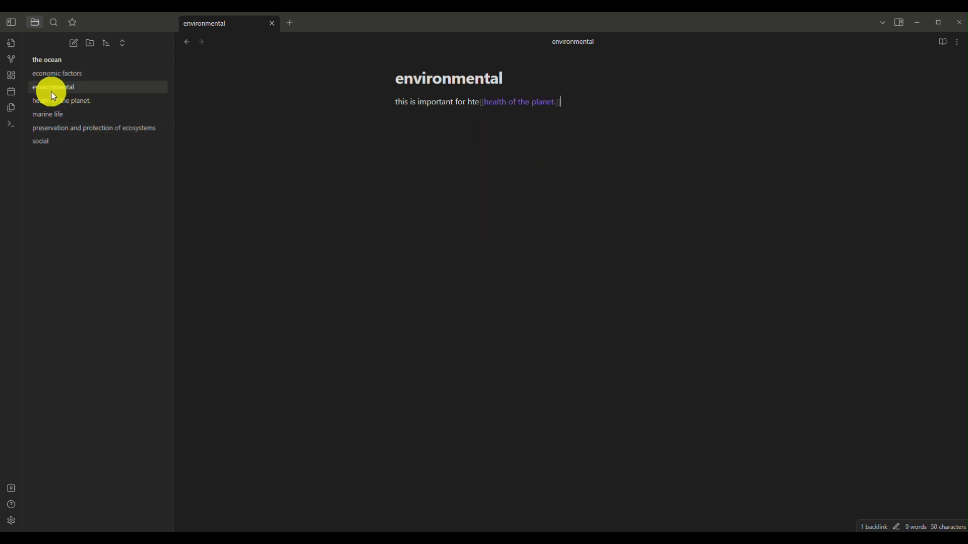
In the economic factors note, write "this is the key factors to maintain the" followed by a link to the "health of the planet." note.
left_click(83, 75)
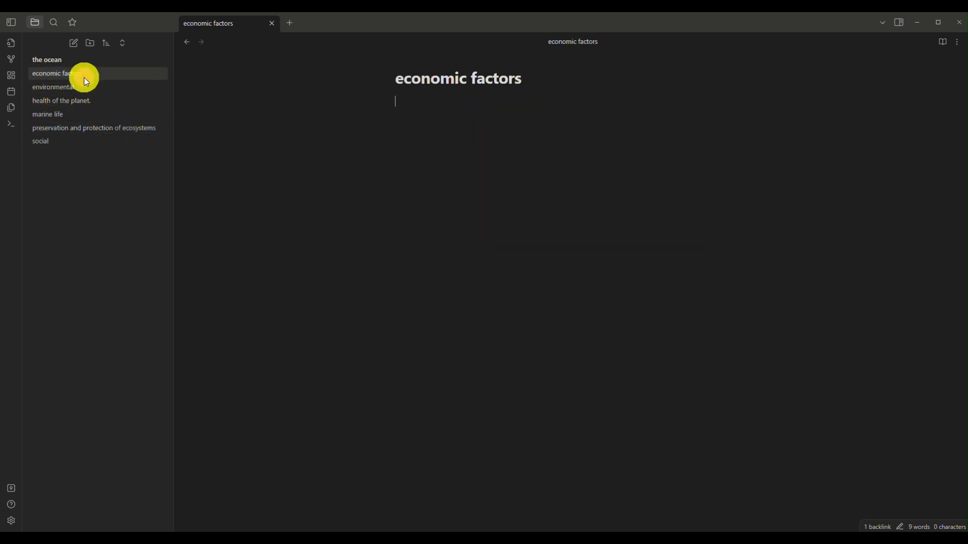
left_click(563, 167)
type("this is ")
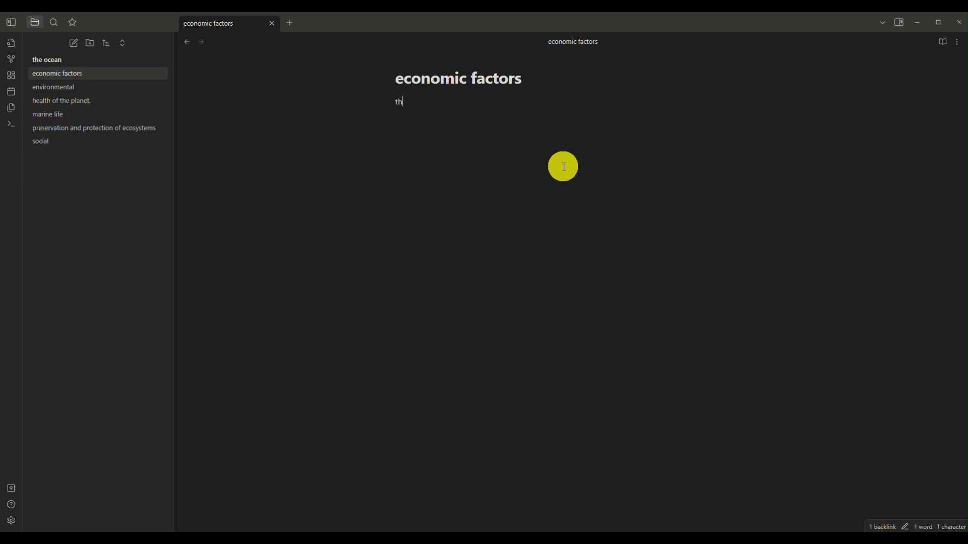
type("the key")
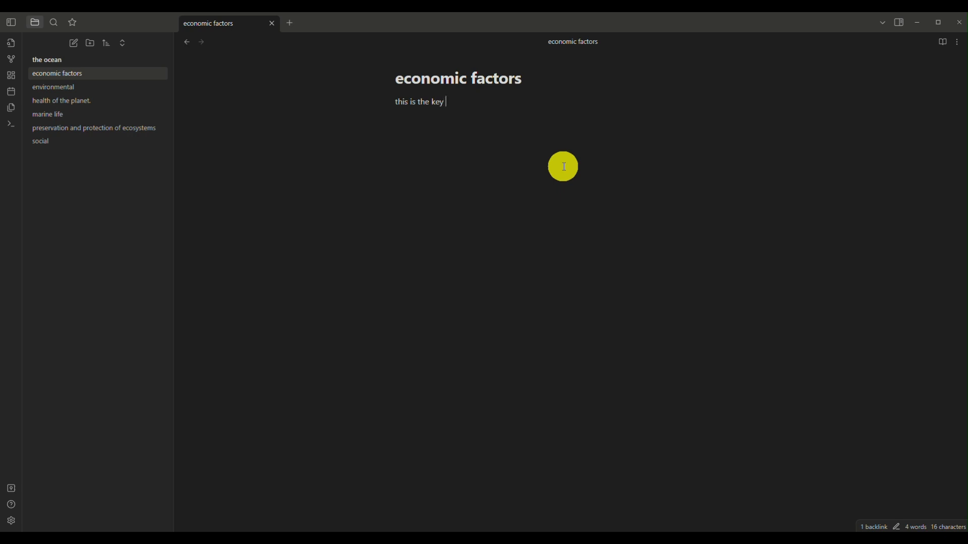
type(" factors to maintain the")
type("[[")
left_click(584, 167)
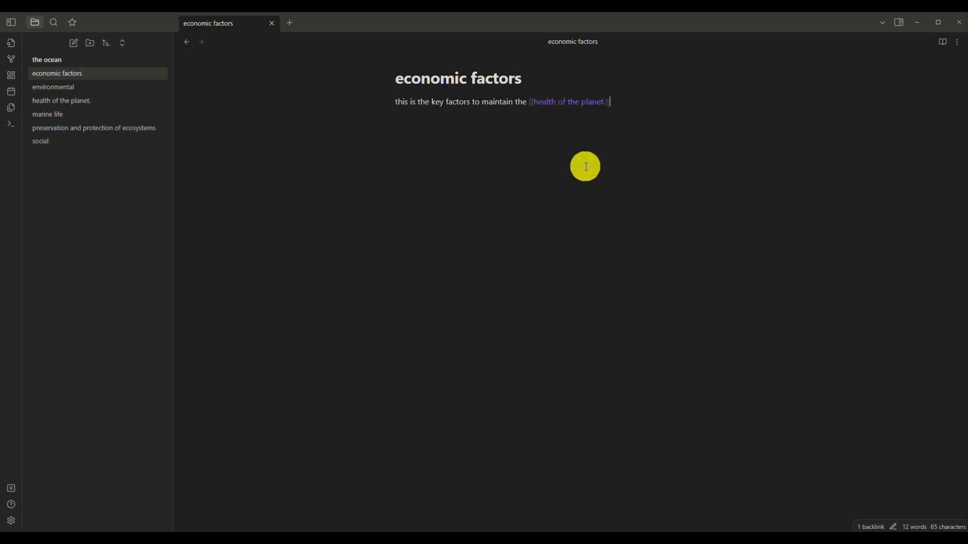
In the preservation and protection of ecosystems note, write "we need to keep thses thing inout ming to prioritize the health of our planet.".
left_click(123, 127)
left_click(450, 141)
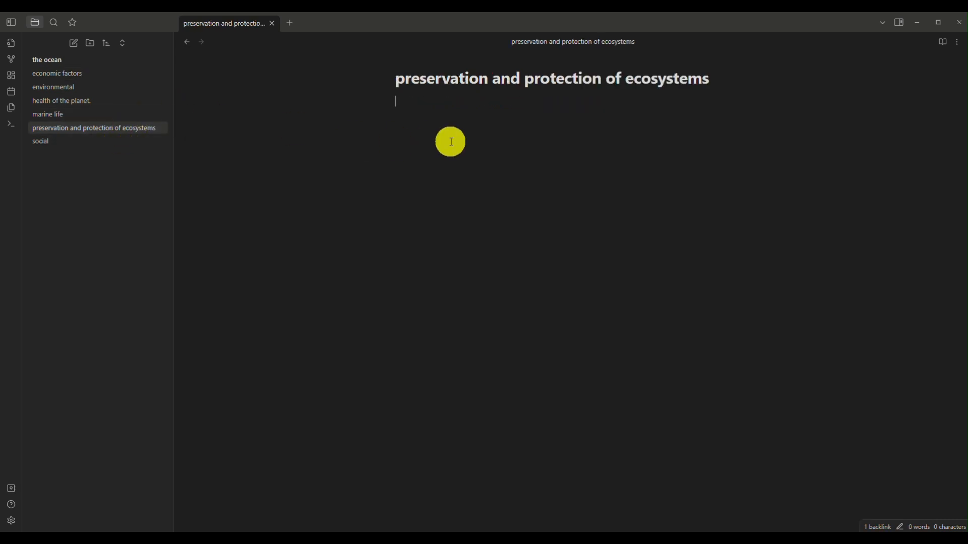
type("we need to keep thses")
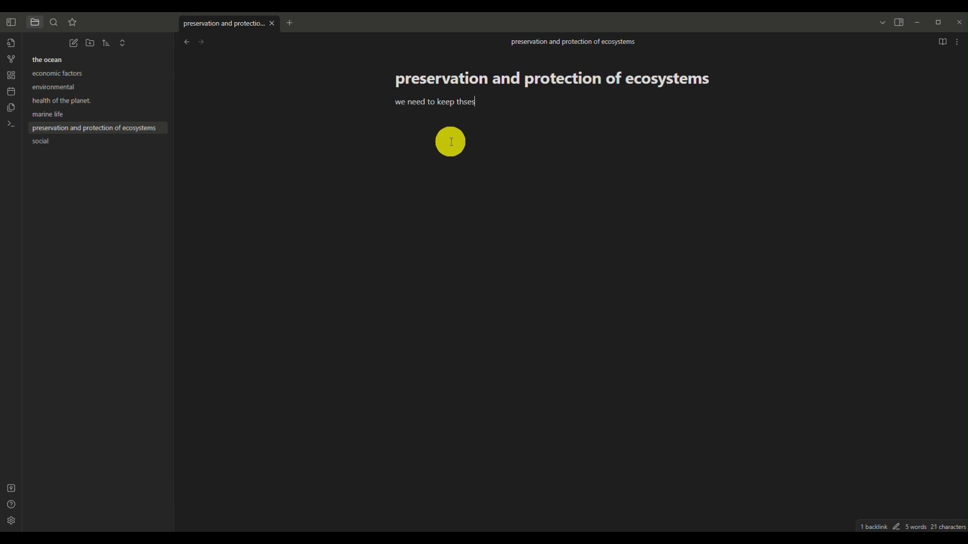
type(" thing inout ming to prio")
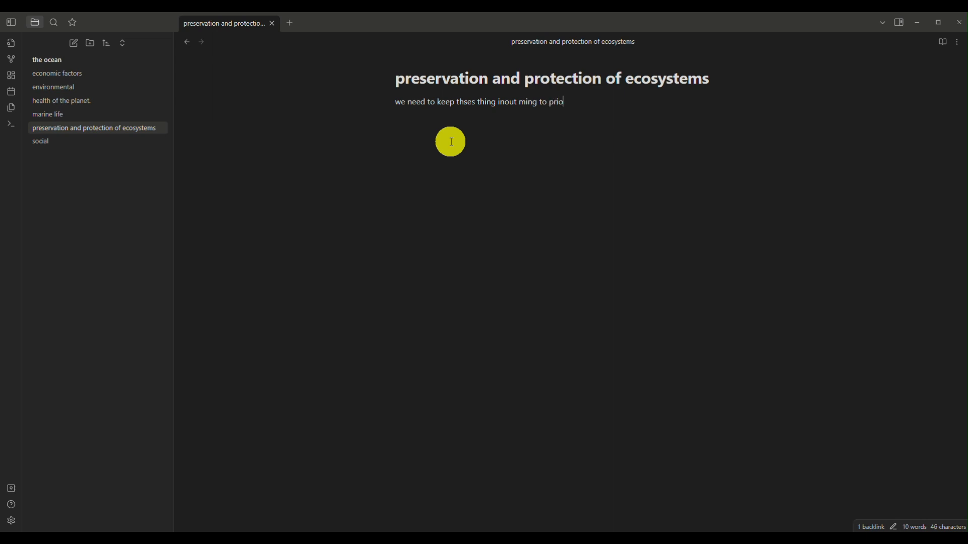
type("ritize ")
type("an")
key("BackSpace")
key("BackSpace")
key("BackSpace")
type("the health of our planet.")
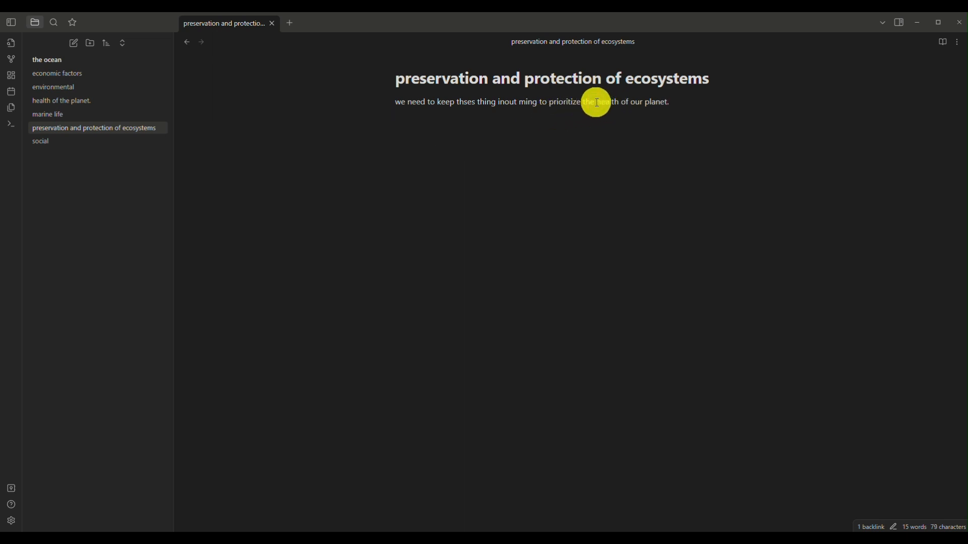
Replace the plain words "health of our planet." at the sentence's end with an internal link to the "health of the planet." note.
type("[[")
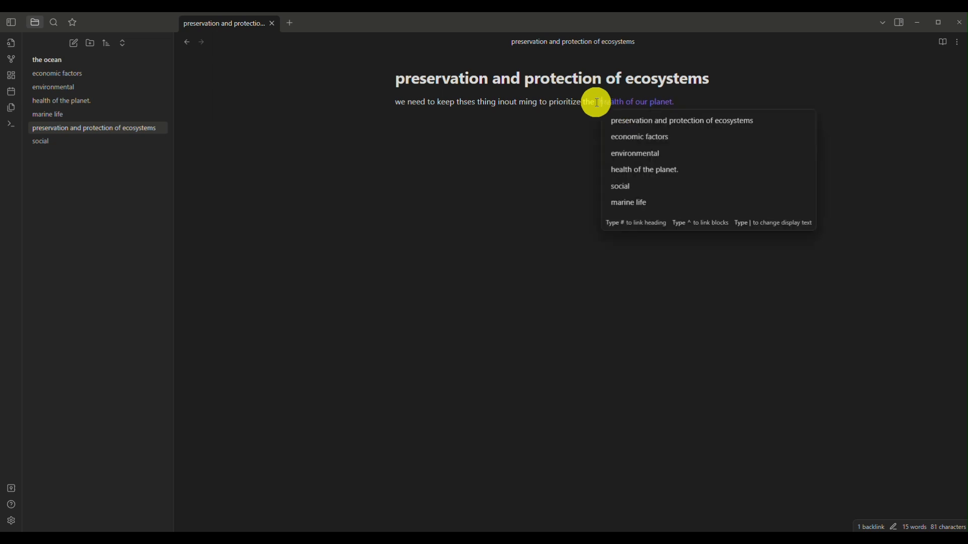
left_click(631, 174)
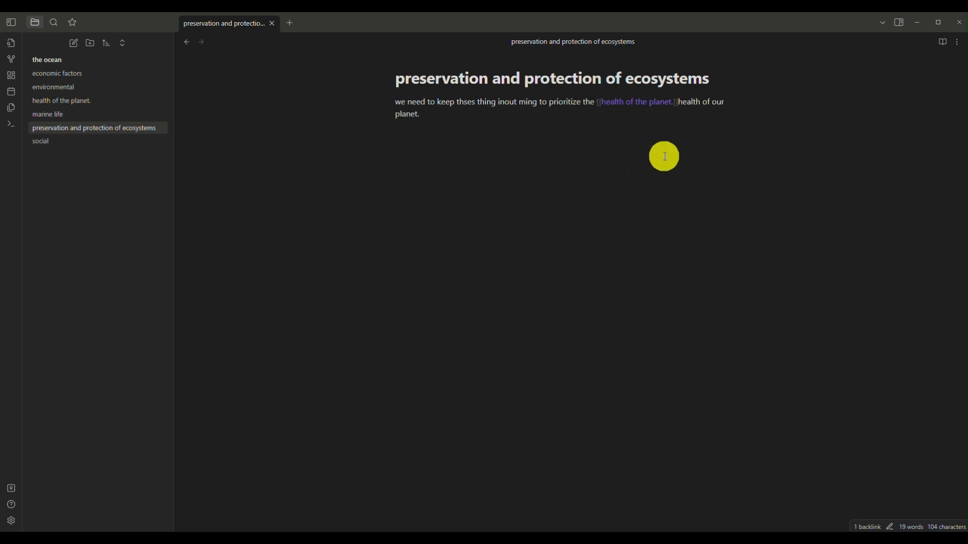
key("Delete")
key("Delete")
key("Delete")
key("Delete")
key("Delete")
key("Delete")
key("Delete")
key("Delete")
key("Delete")
key("Delete")
key("Delete")
key("Delete")
key("Delete")
key("Delete")
key("Delete")
key("Delete")
key("Delete")
key("Delete")
key("Delete")
key("Delete")
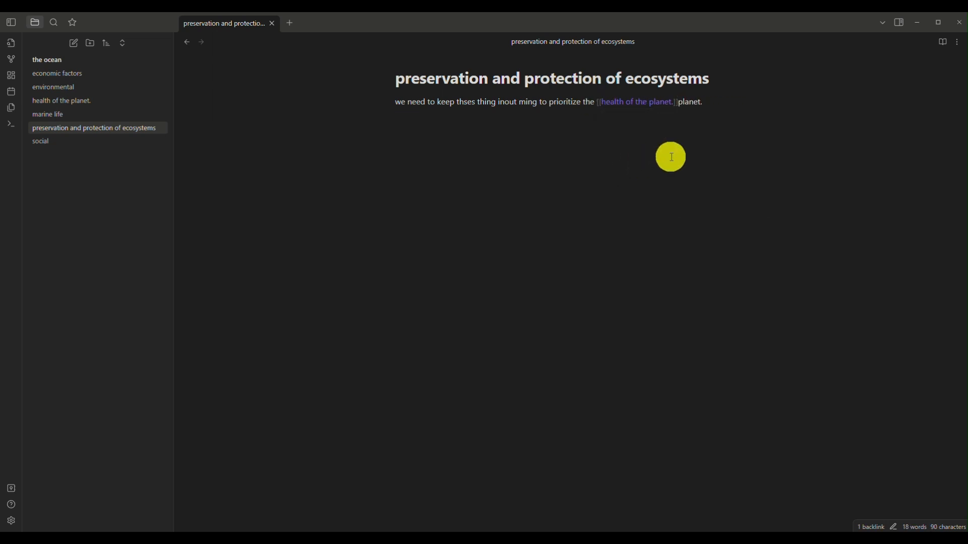
key("Return")
Follow the new link to the "health of the planet." note and view the connections between the vault's notes as a graph.
left_click(641, 102)
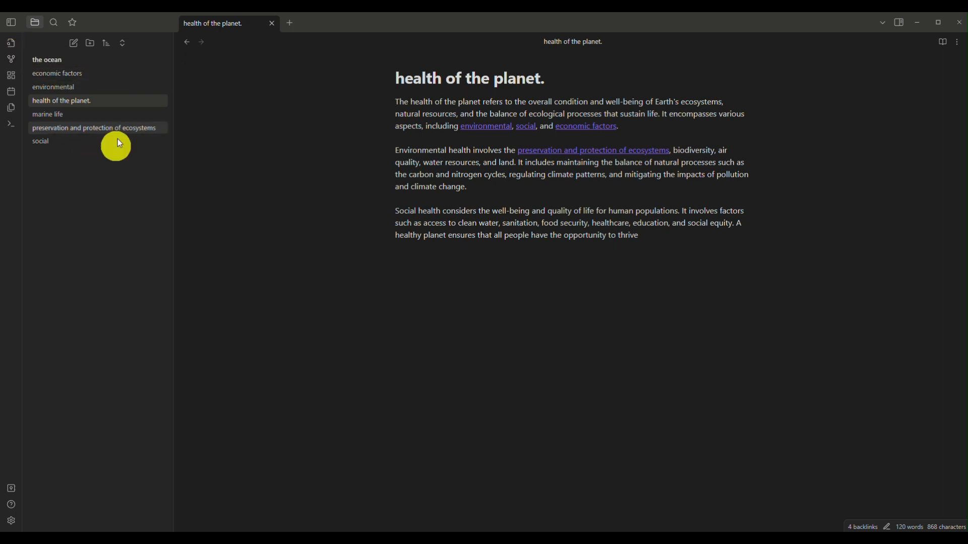
left_click(12, 60)
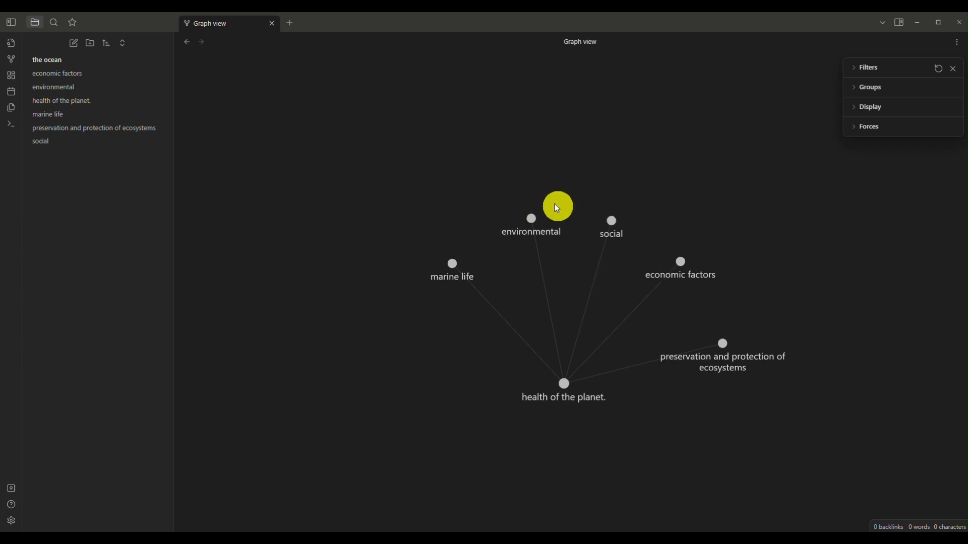
In the economic factors note, add a second line reading "this is a factor where in we need to look into along with the other factors social".
left_click(65, 80)
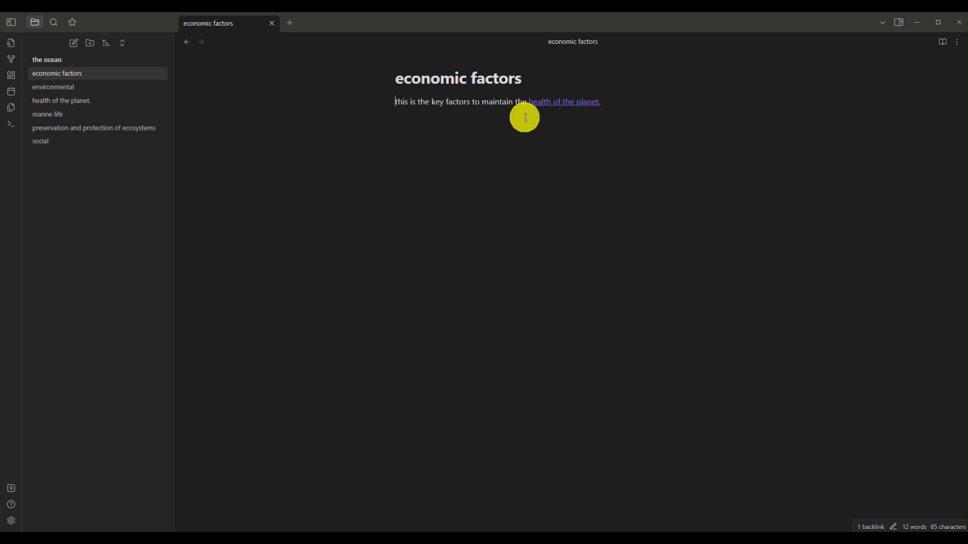
left_click(609, 107)
key("Return")
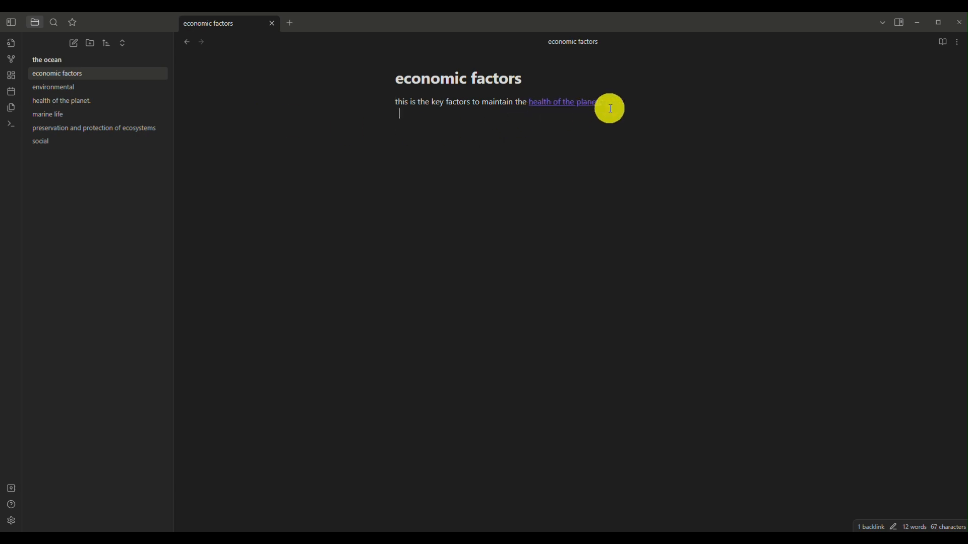
type("these are imo")
key("BackSpace")
key("BackSpace")
key("BackSpace")
key("BackSpace")
key("BackSpace")
key("BackSpace")
key("BackSpace")
key("BackSpace")
key("BackSpace")
key("BackSpace")
type("is is a factor")
key("BackSpace")
type("or where in we need to")
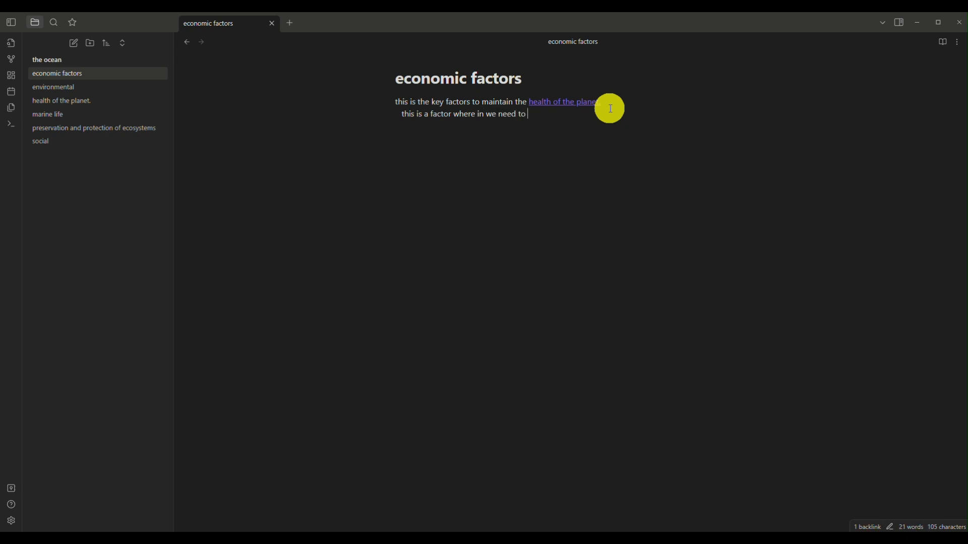
type(" look into along with the other factors social an")
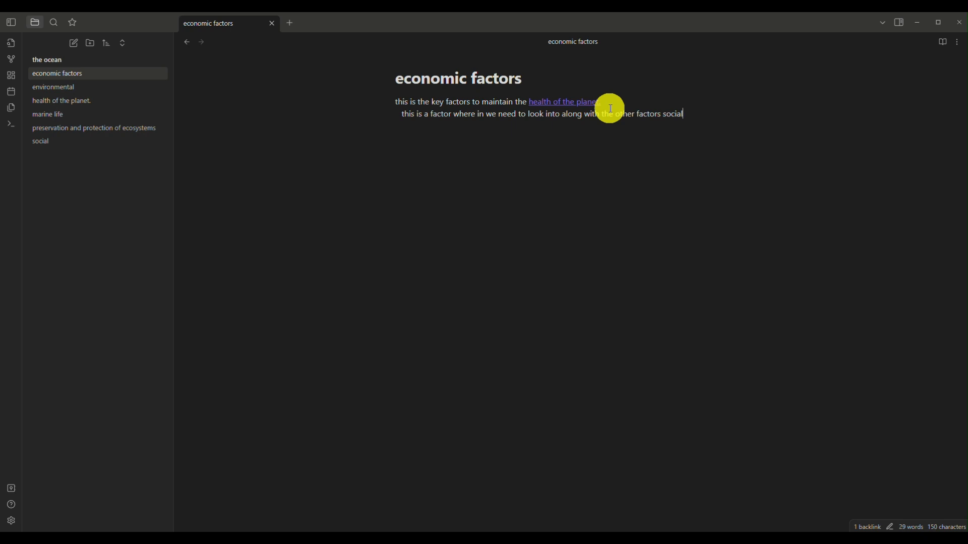
Replace the plain word "social" at the end of the second line with an internal link to the social note.
key("BackSpace")
key("BackSpace")
key("BackSpace")
key("BackSpace")
key("BackSpace")
key("BackSpace")
type("[[")
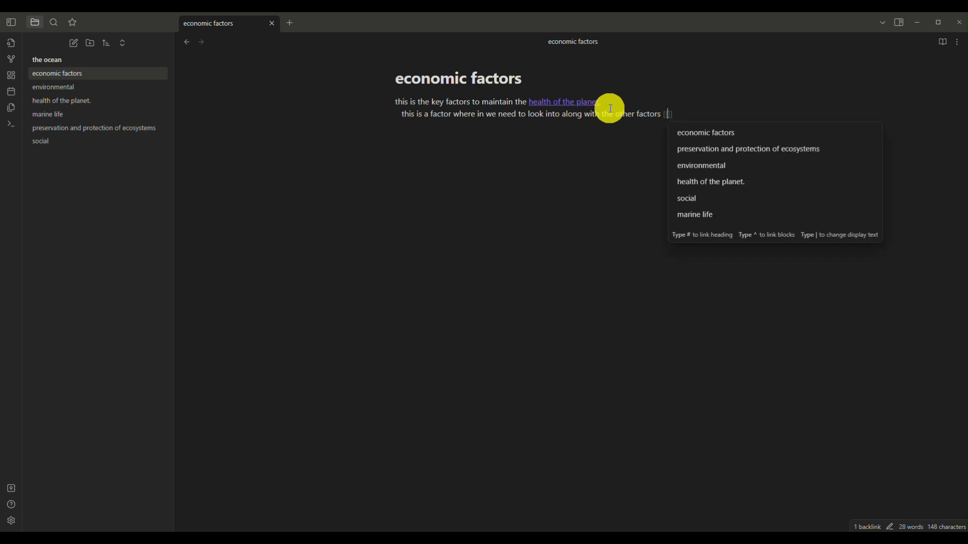
left_click(692, 200)
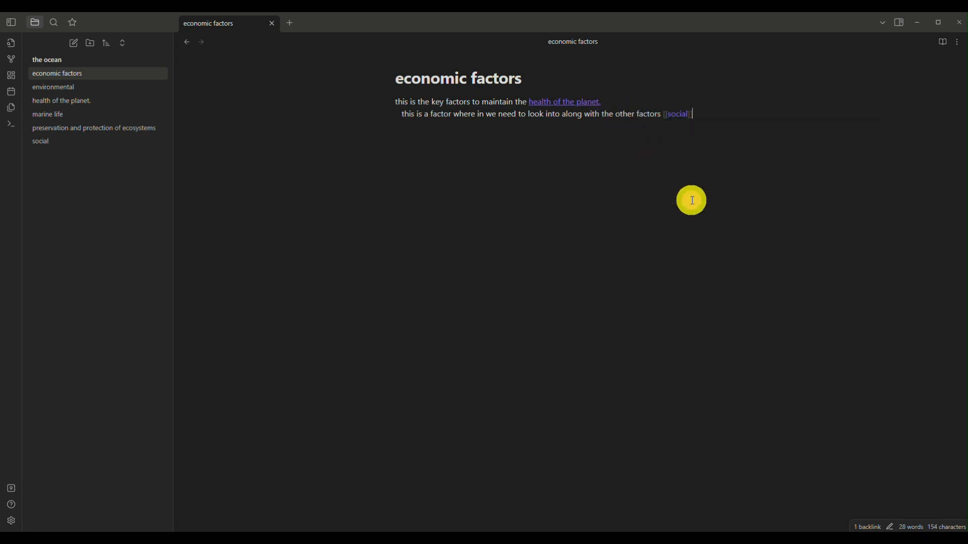
Complete the second line of the economic factors note with "and", an internal link to the environmental note, and the word "factors.".
type("and ")
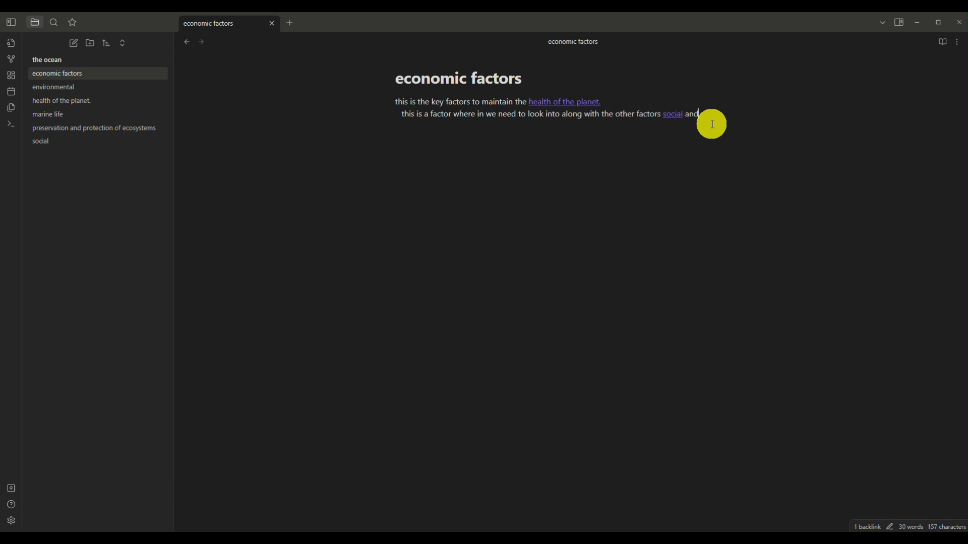
type("[[")
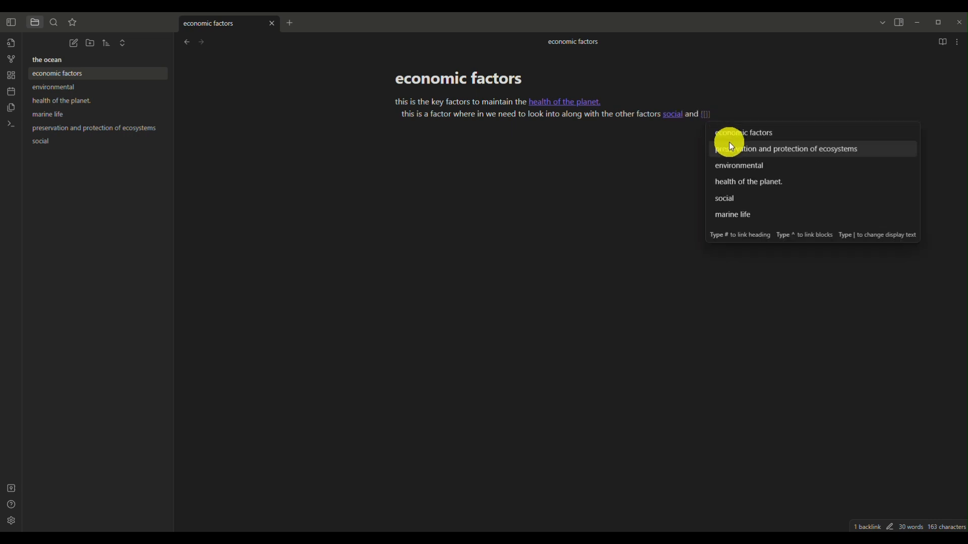
left_click(744, 167)
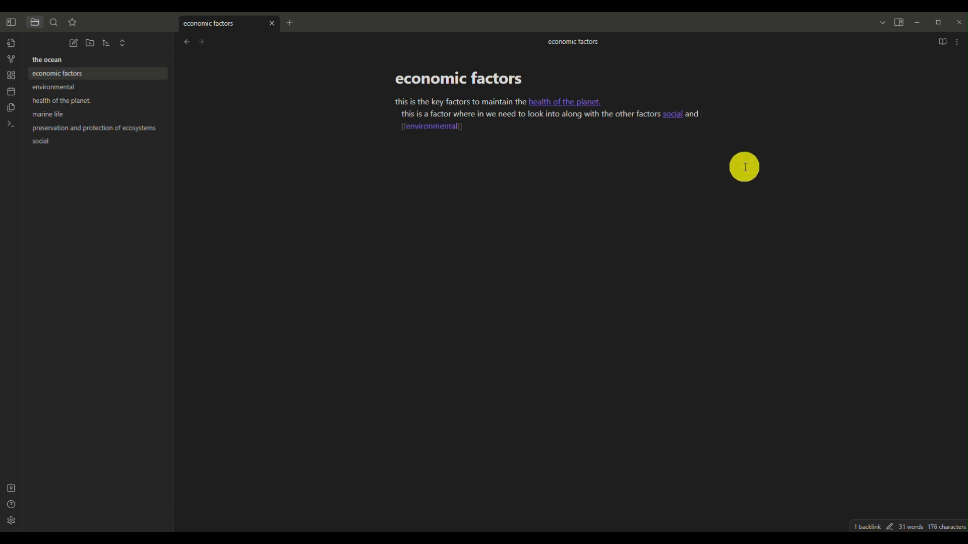
type("factros")
key("BackSpace")
key("BackSpace")
key("BackSpace")
type("ors.")
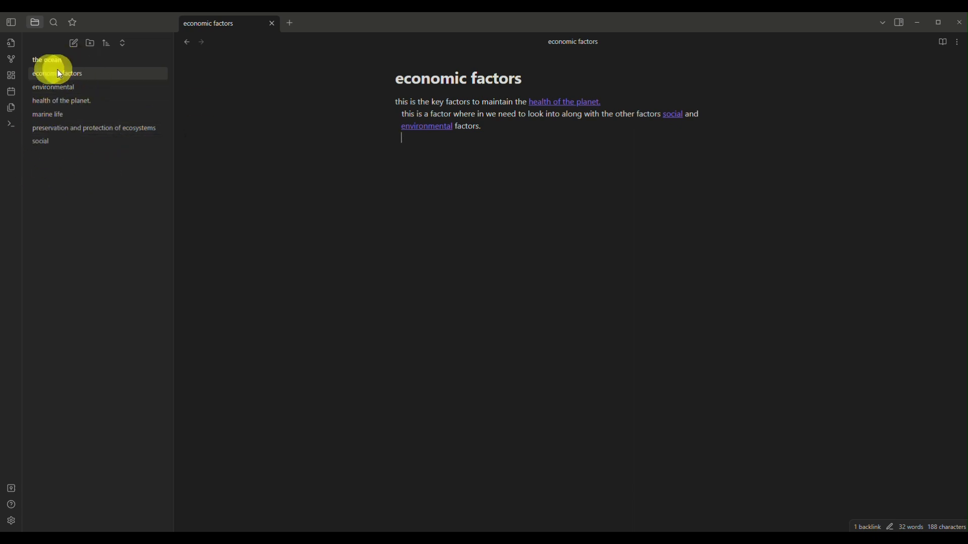
View the vault's updated connections in the graph view and open the "health of the planet." note from its node.
left_click(10, 61)
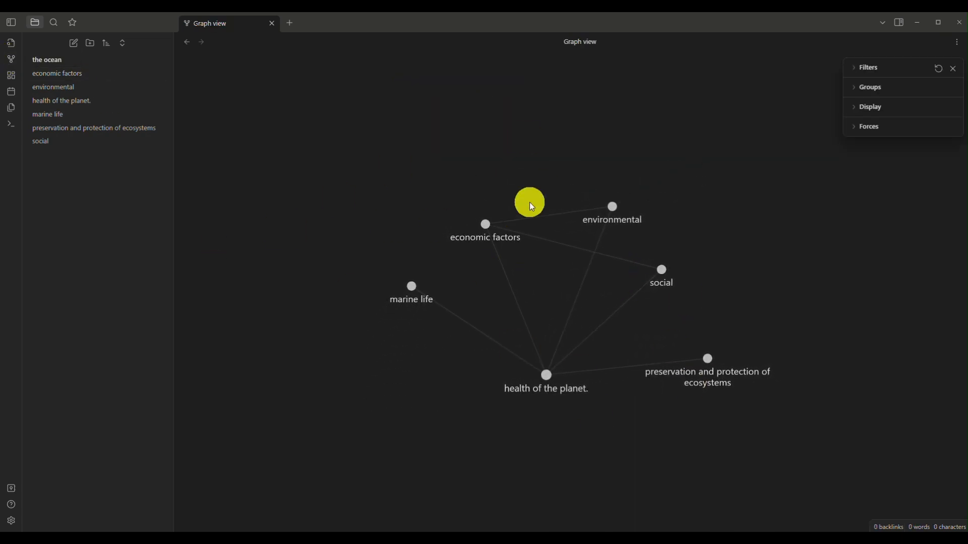
scroll(529, 202, "up", 3)
scroll(635, 395, "down", 5)
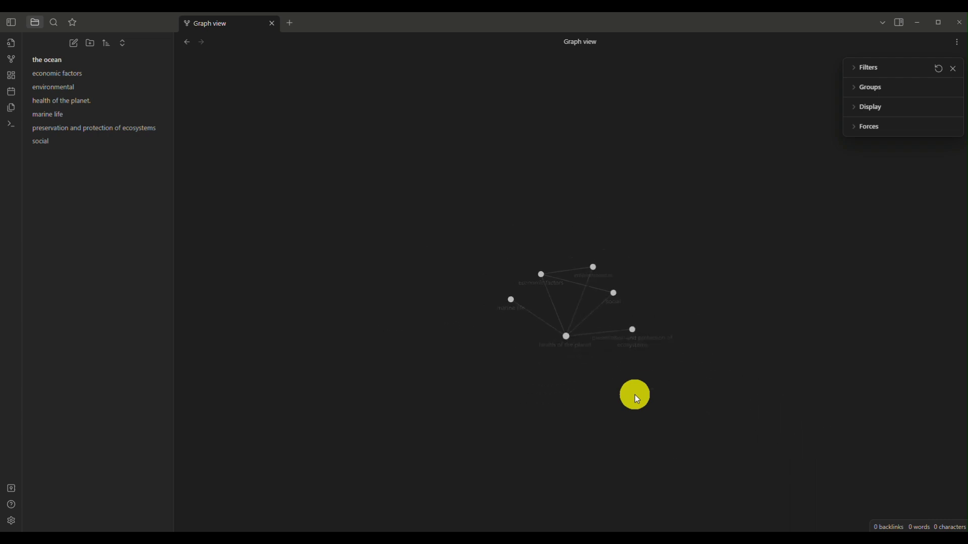
scroll(634, 395, "up", 5)
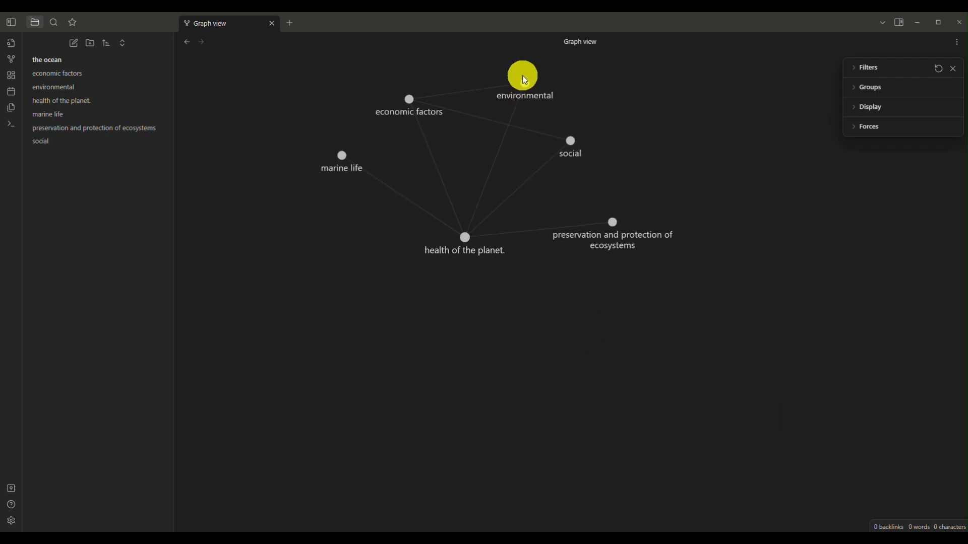
left_click_drag(529, 80, 540, 138)
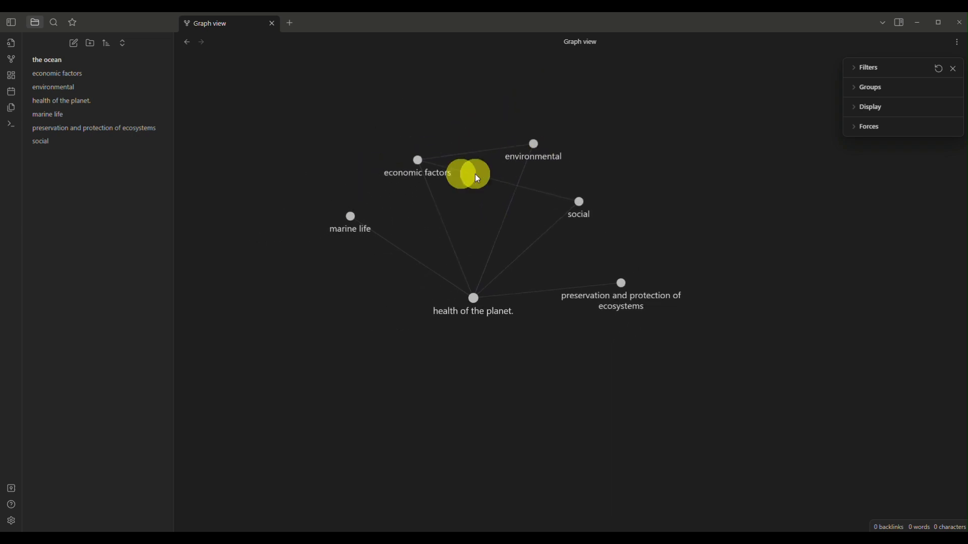
left_click(477, 308)
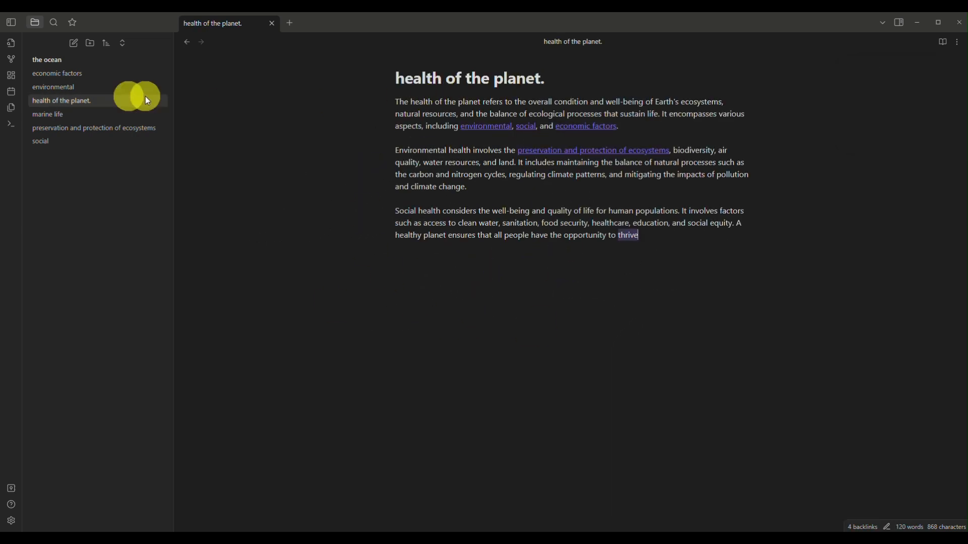
Browse through the vault's notes one after another to review their contents, ending on the marine life note.
left_click(63, 76)
left_click(68, 114)
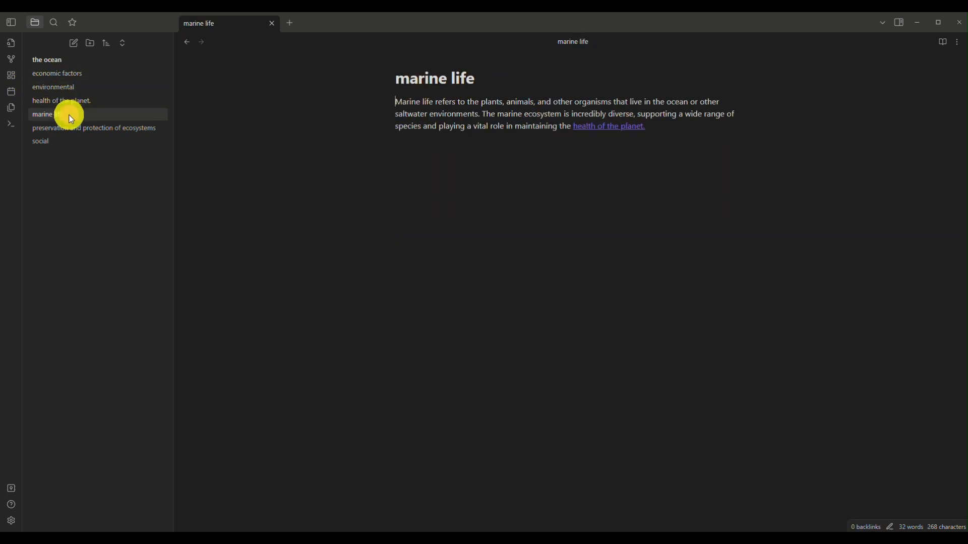
left_click(71, 146)
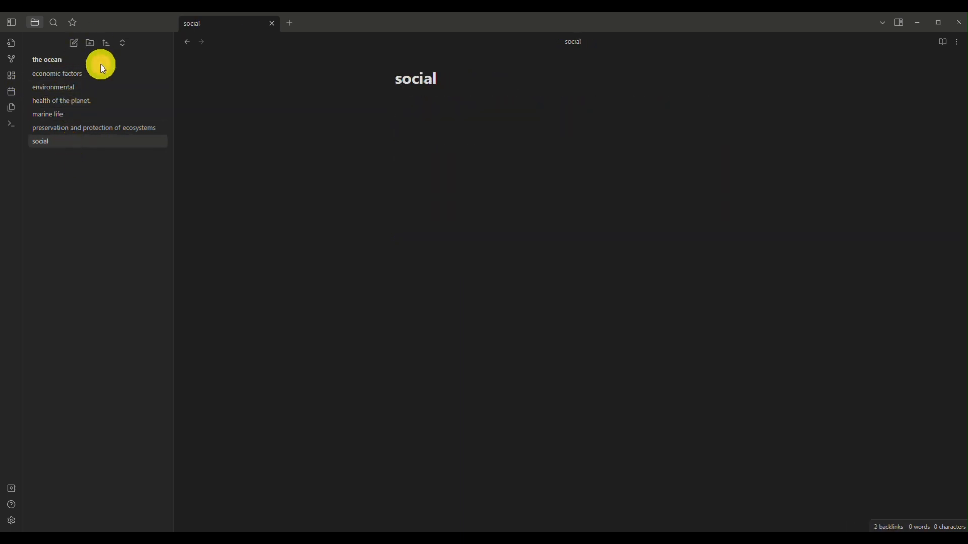
left_click(84, 76)
left_click(60, 101)
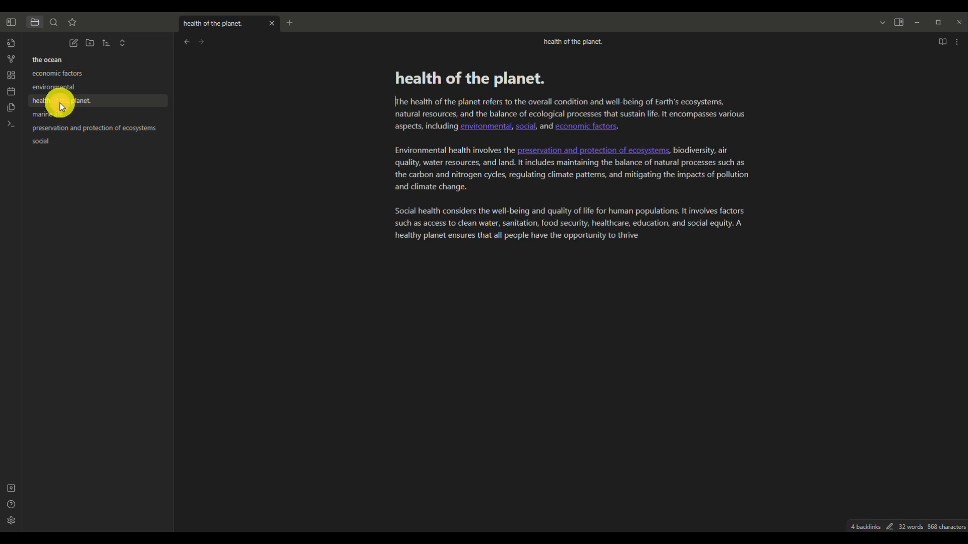
left_click(74, 114)
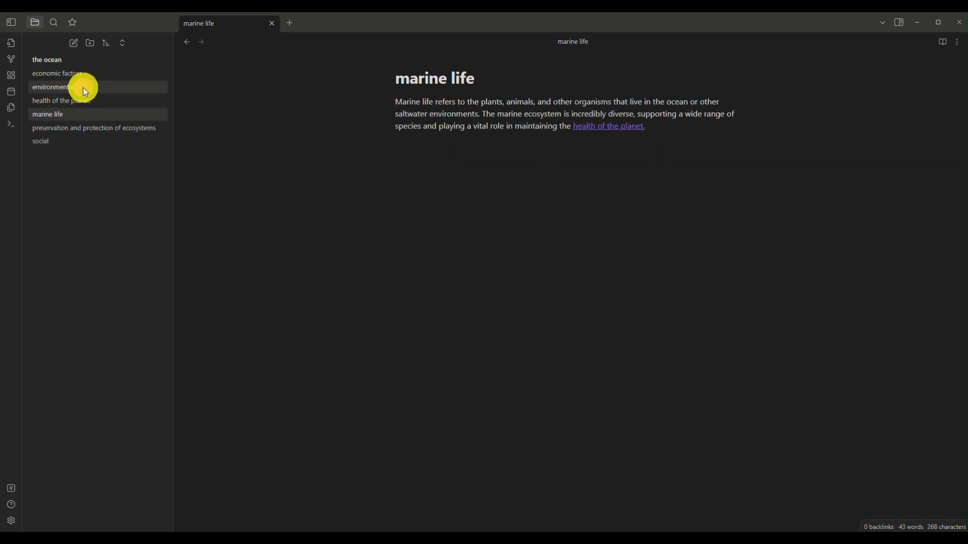
left_click(83, 88)
left_click(80, 130)
left_click(82, 113)
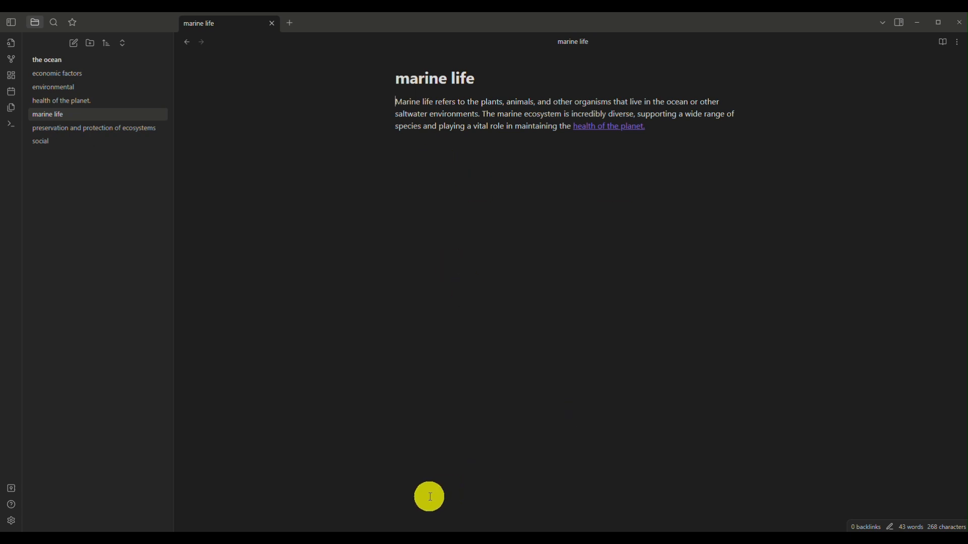
Switch to File Explorer's "the ocean" vault folder, inspect its .obsidian subfolder, and return to the vault folder.
left_click(409, 538)
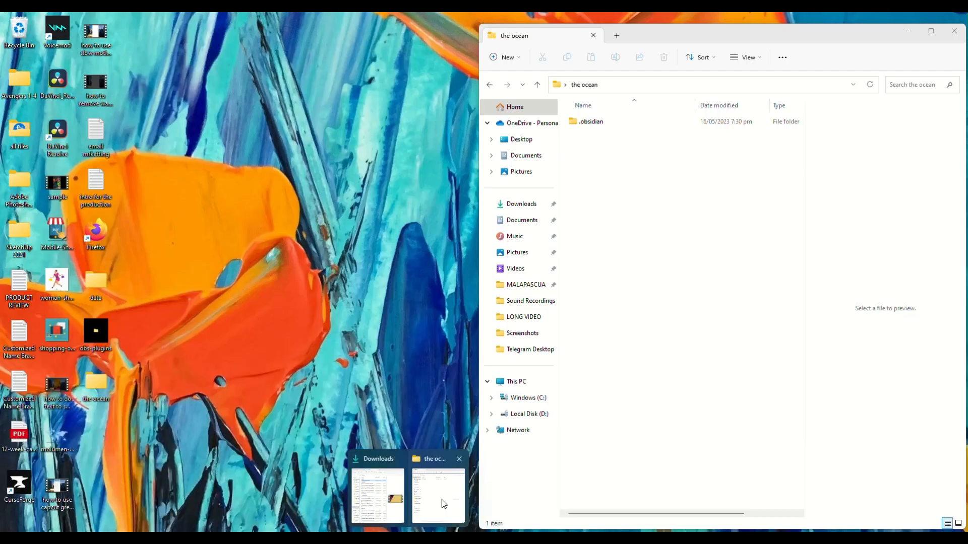
left_click(441, 499)
double_click(643, 119)
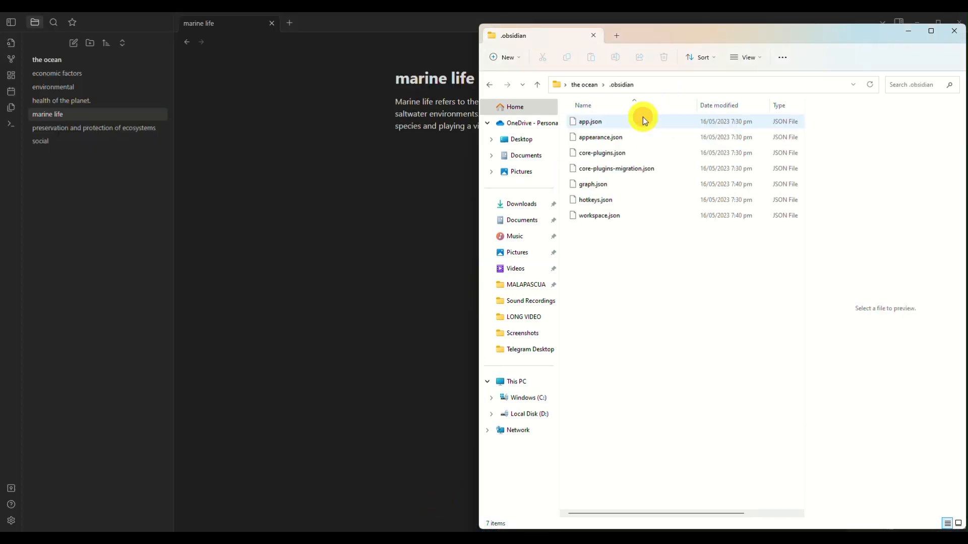
left_click(584, 84)
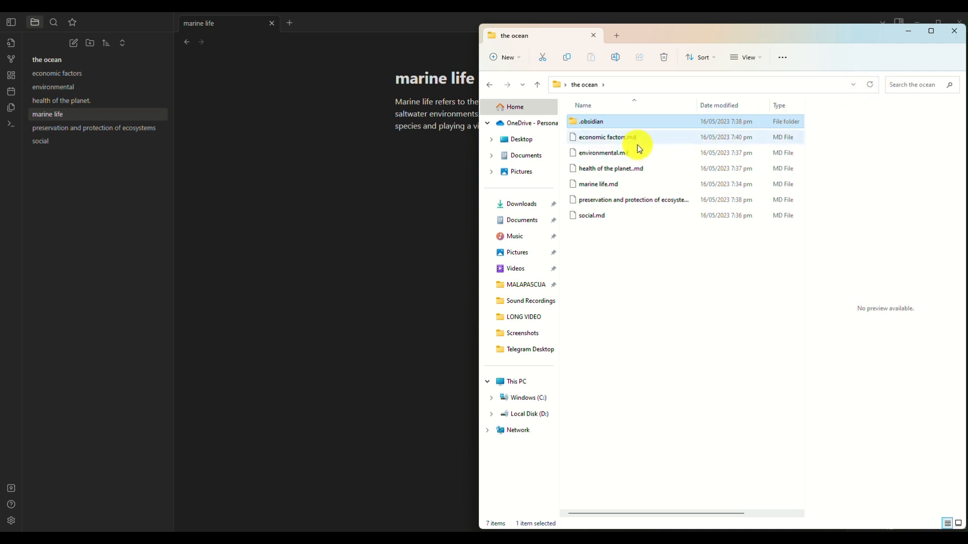
Show the vault folder's contents as a plain list and examine the Markdown files that store the notes.
scroll(630, 185, "up", 2)
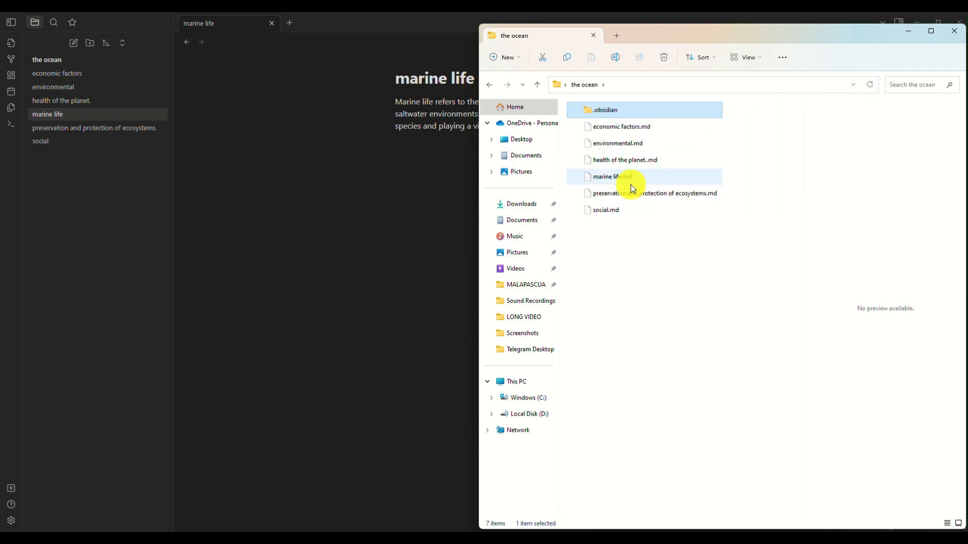
left_click(629, 126)
left_click_drag(628, 126, 631, 152)
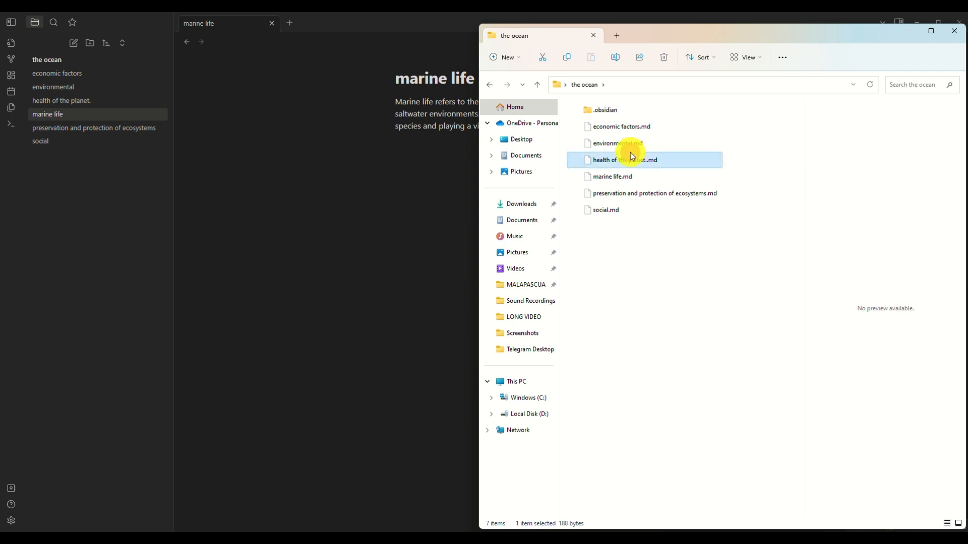
left_click(628, 184)
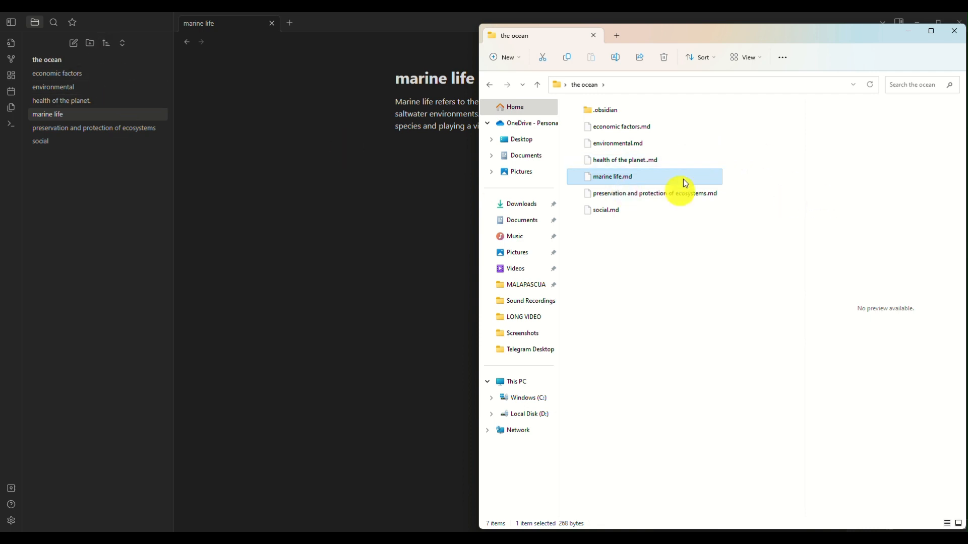
left_click(645, 152)
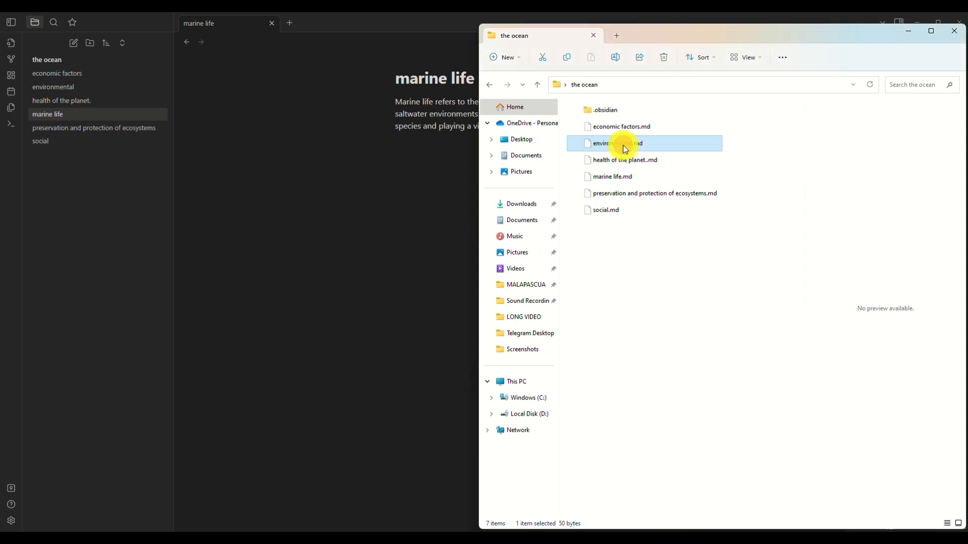
Open the environmental.md file in Notepad to read the note's raw text.
double_click(624, 147)
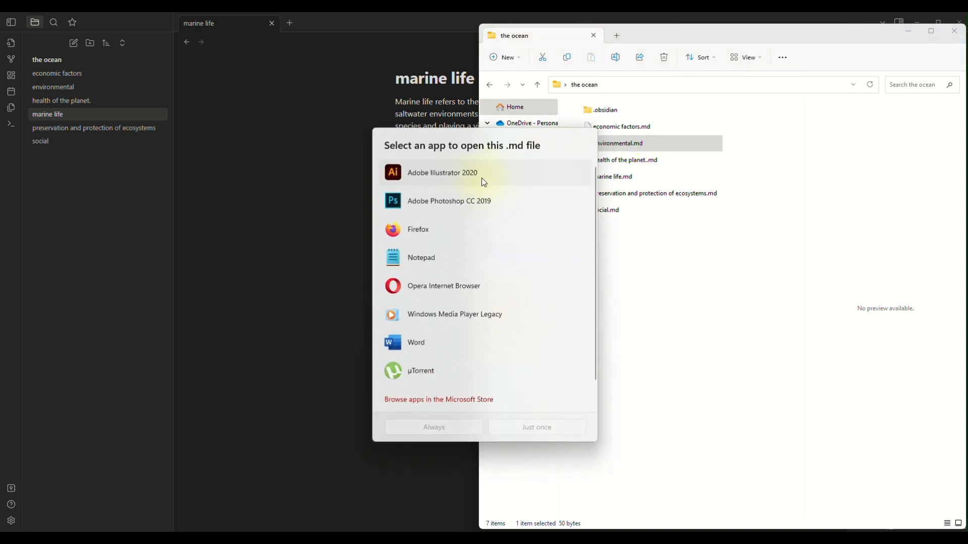
left_click(448, 267)
double_click(448, 266)
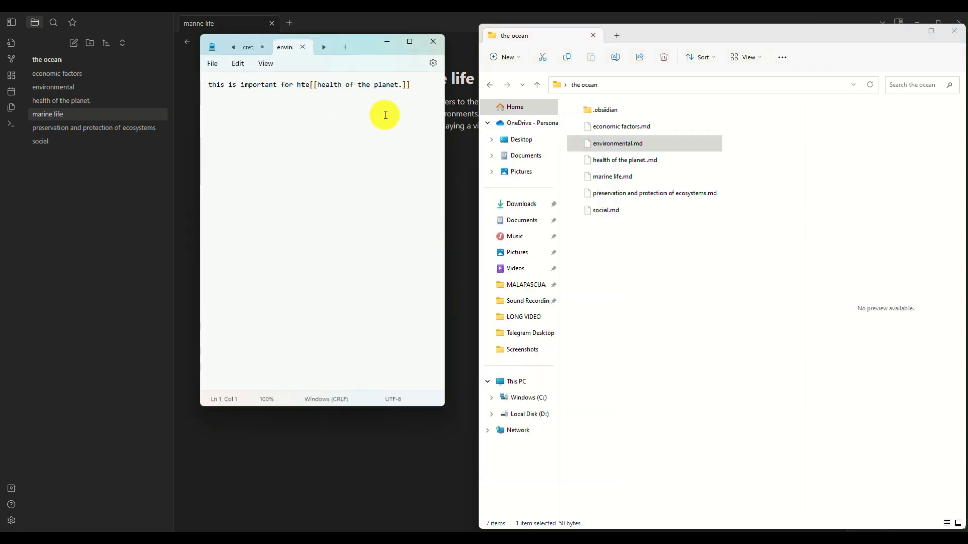
Close Notepad with all its tabs, discarding the unsaved changes in the other open text files.
left_click(425, 47)
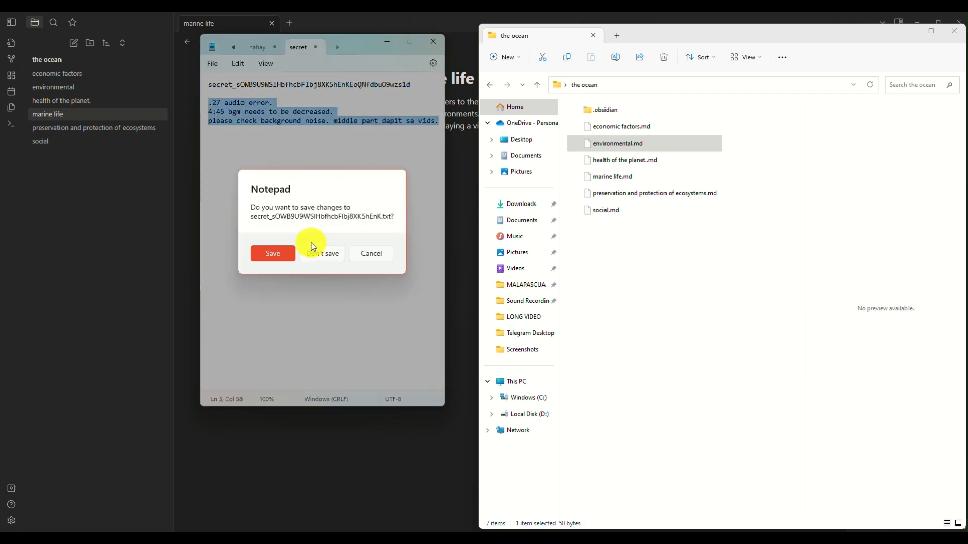
left_click(328, 256)
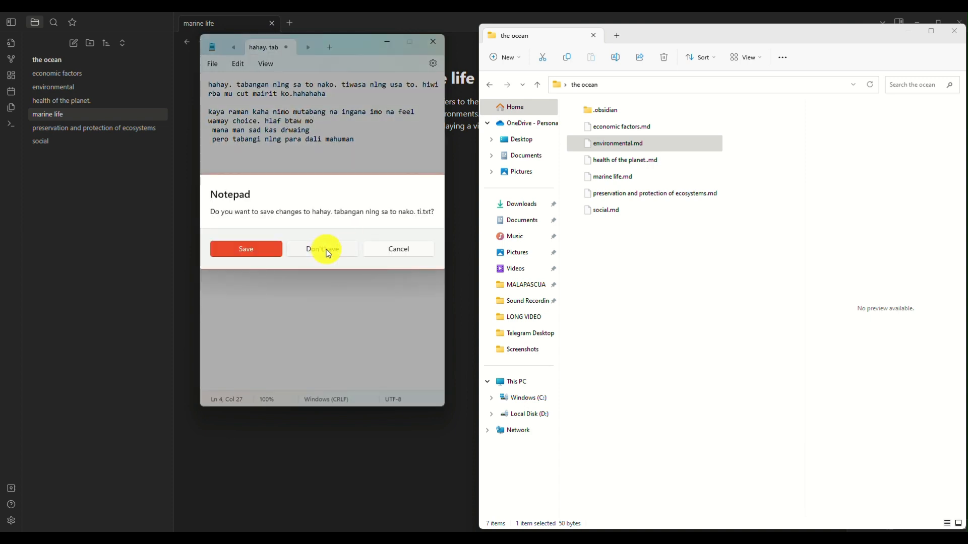
left_click(328, 251)
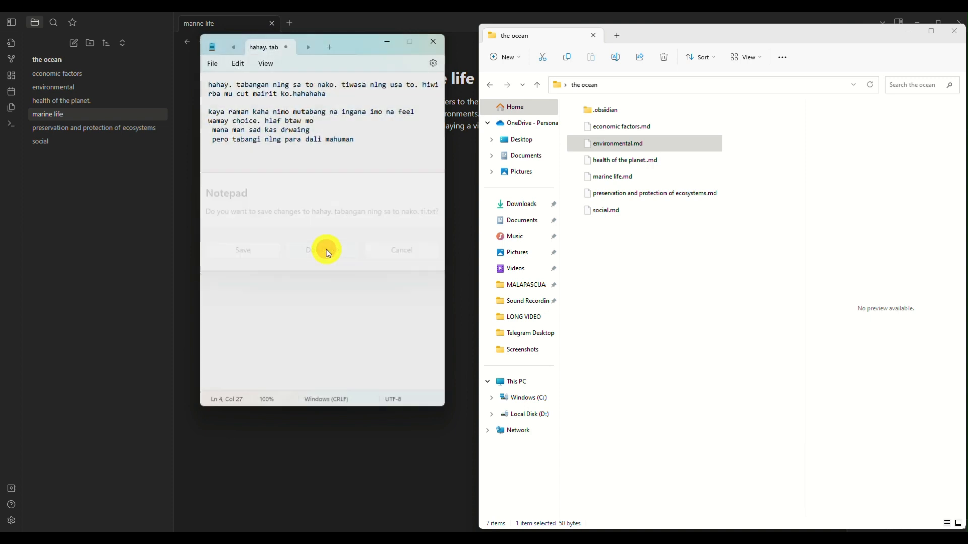